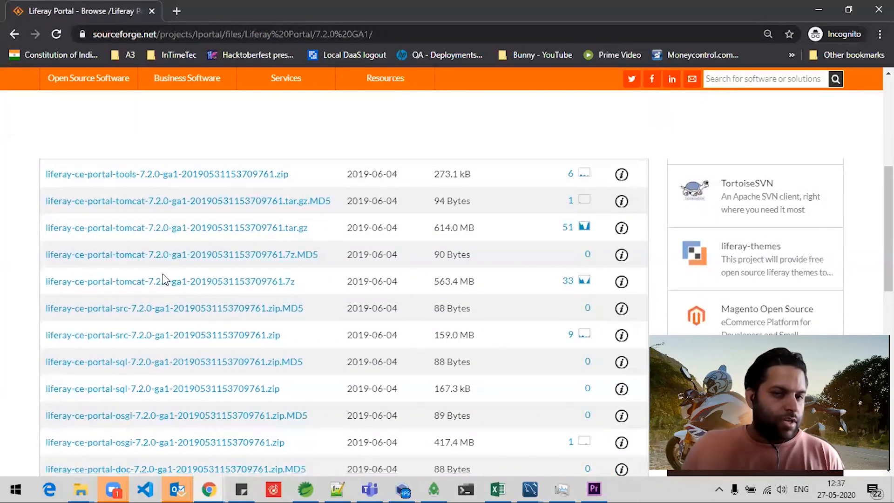
# - Examine the .7z and .tar.gz entries of the Liferay 7.2.0 GA1 Tomcat bundle in the download list
pyautogui.moveTo(328, 284); pyautogui.dragTo(40, 288)
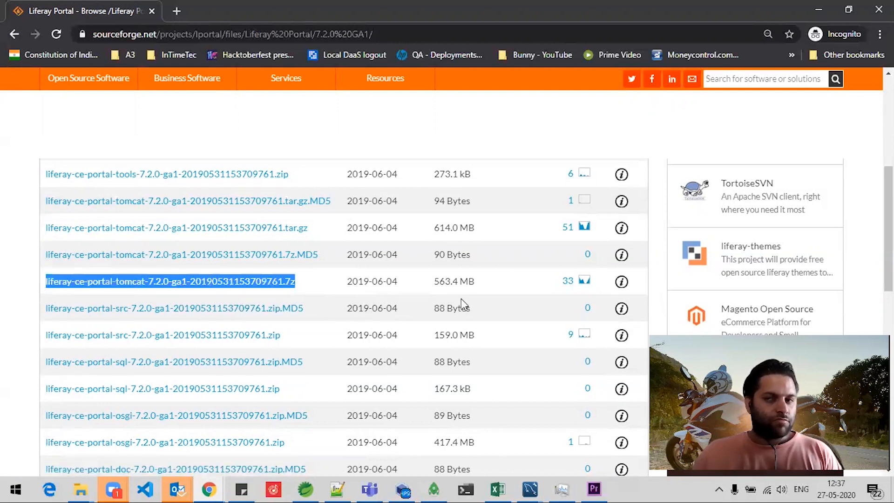
pyautogui.moveTo(325, 228); pyautogui.dragTo(42, 226)
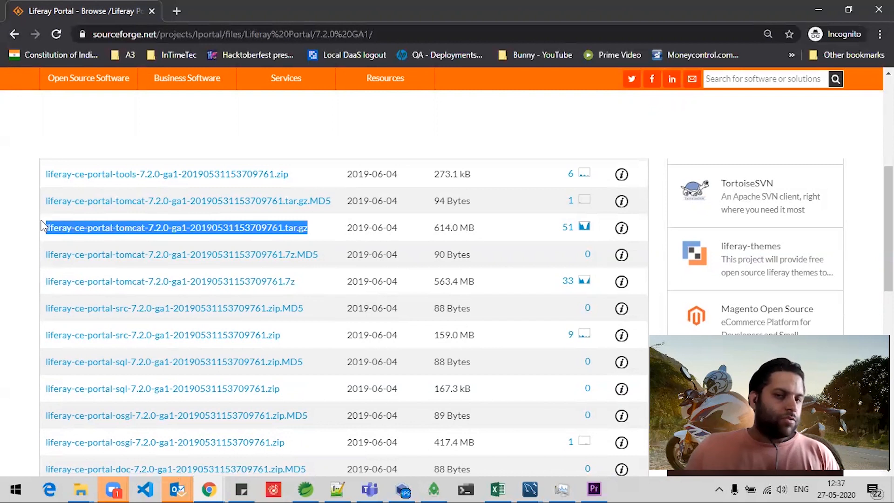
pyautogui.click(332, 287)
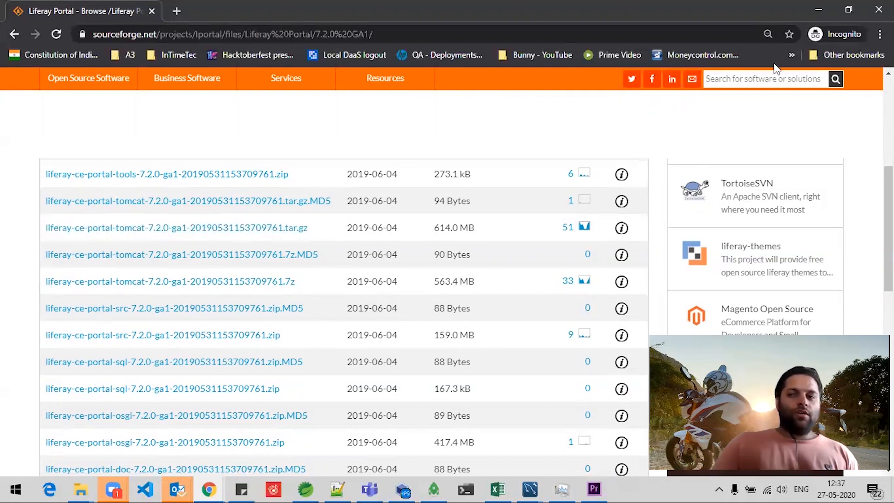
# - Switch to File Explorer and extract liferay-ce-portal-tomcat-7.2.0-ga1-20190531153709761.tar.gz into the DXP_Server folder with 7-Zip
pyautogui.click(821, 16)
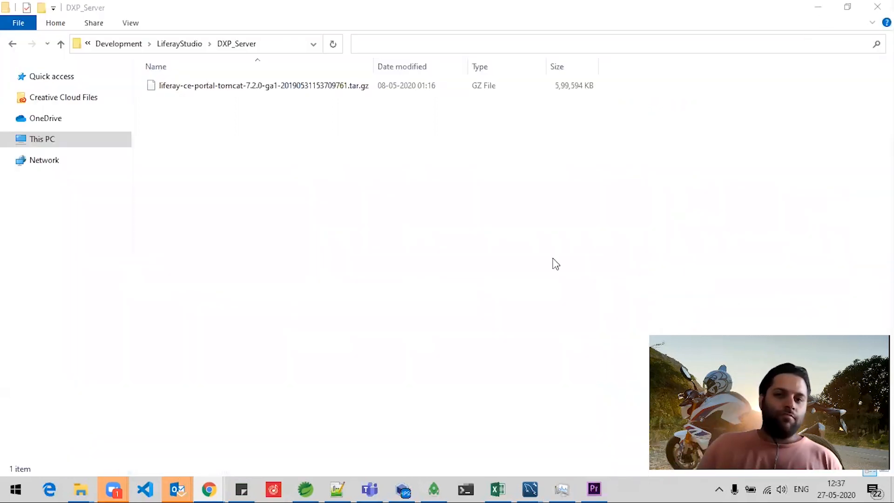
pyautogui.click(280, 86)
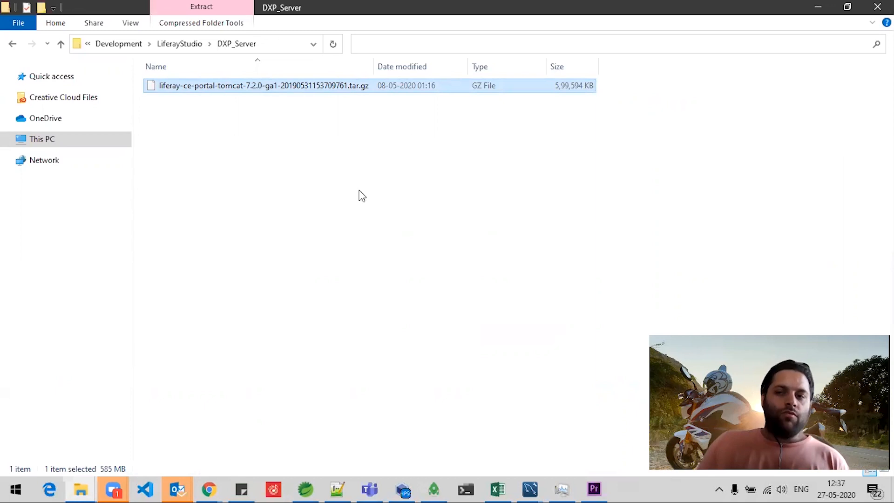
pyautogui.rightClick(271, 89)
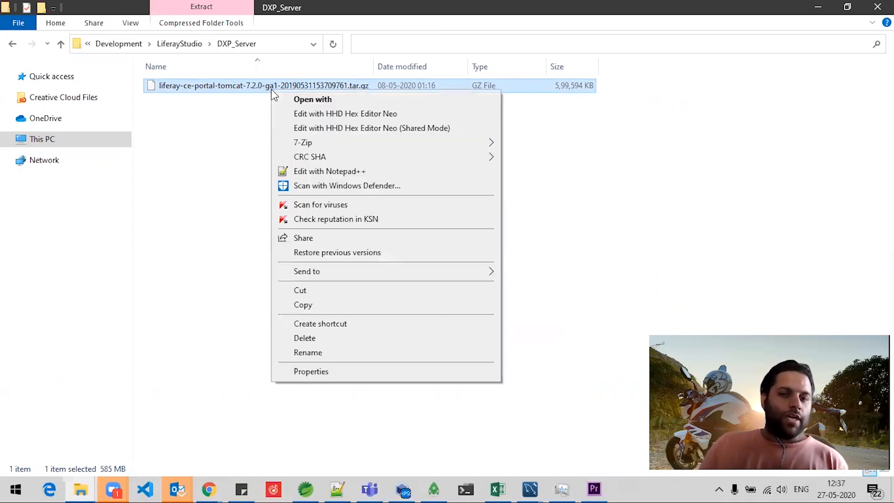
pyautogui.moveTo(502, 154)
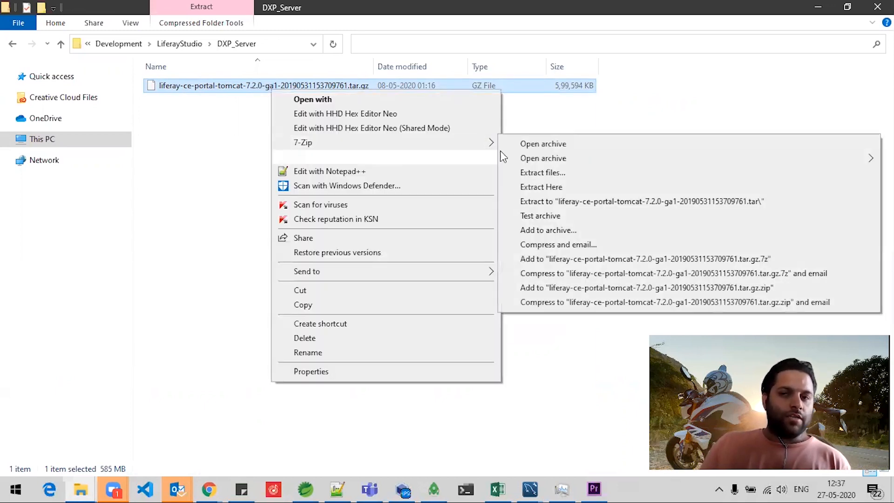
pyautogui.click(541, 186)
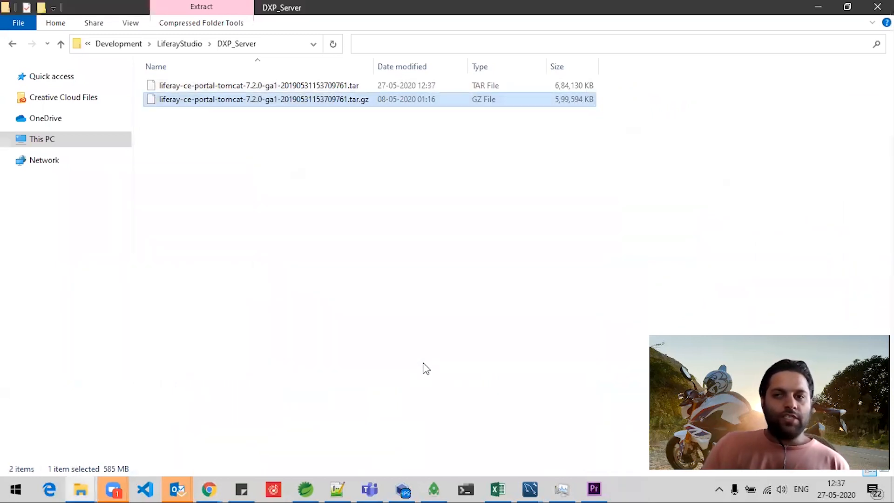
# - Extract liferay-ce-portal-tomcat-7.2.0-ga1-20190531153709761.tar into the same DXP_Server folder with 7-Zip
pyautogui.rightClick(267, 89)
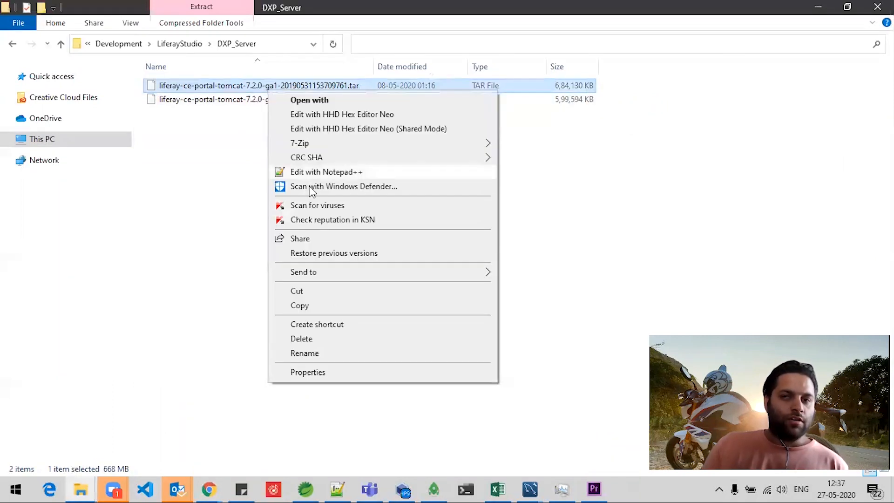
pyautogui.moveTo(329, 145)
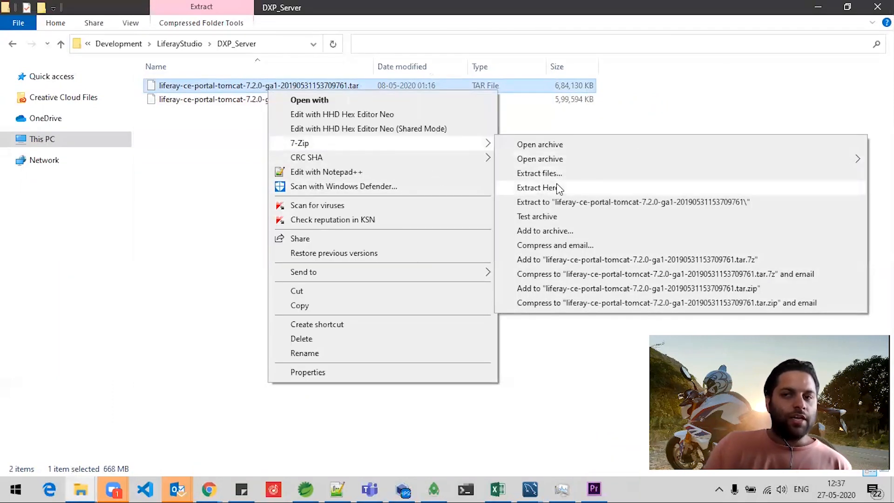
pyautogui.click(545, 187)
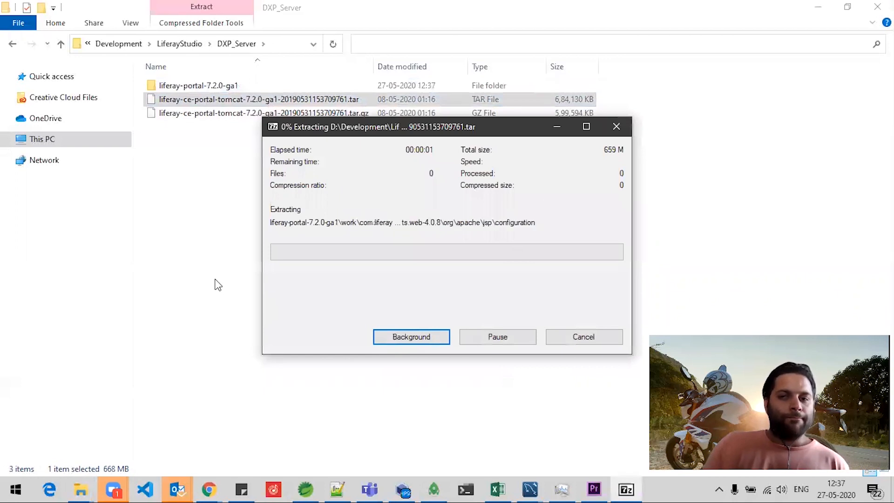
pyautogui.moveTo(465, 130); pyautogui.dragTo(450, 147)
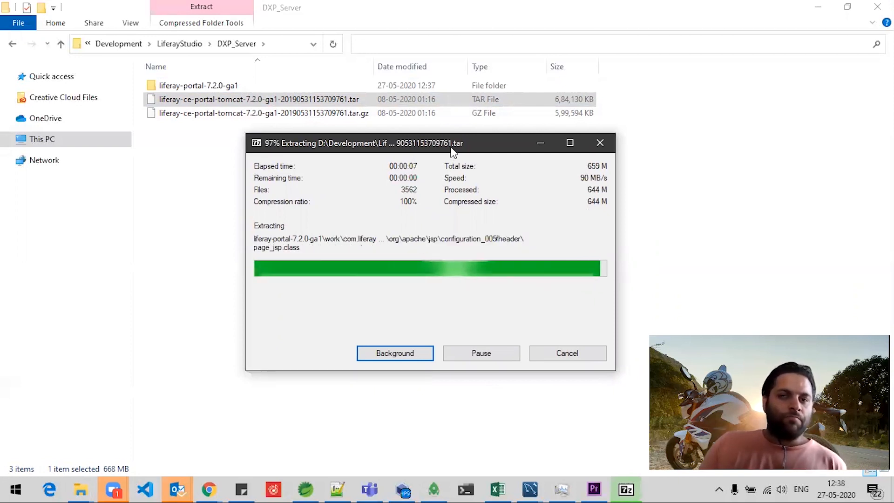
pyautogui.click(453, 153)
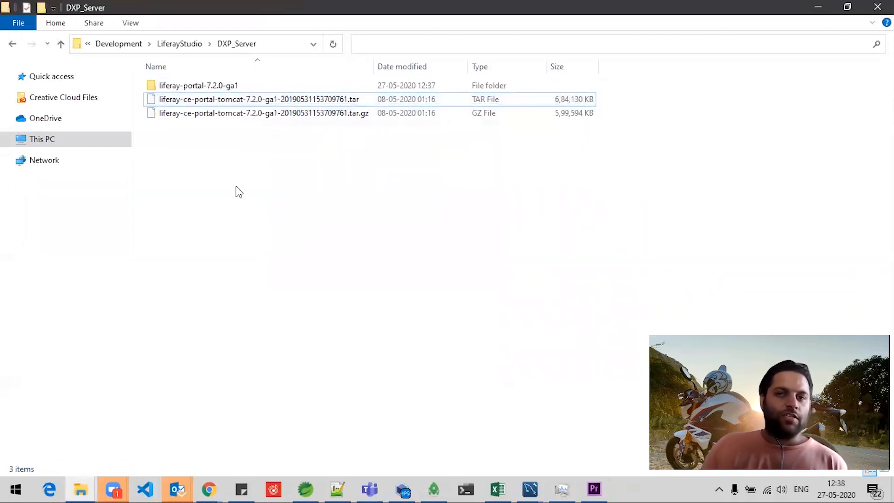
# - Open the extracted liferay-portal-7.2.0-ga1 folder and review its files and subfolders
pyautogui.doubleClick(228, 88)
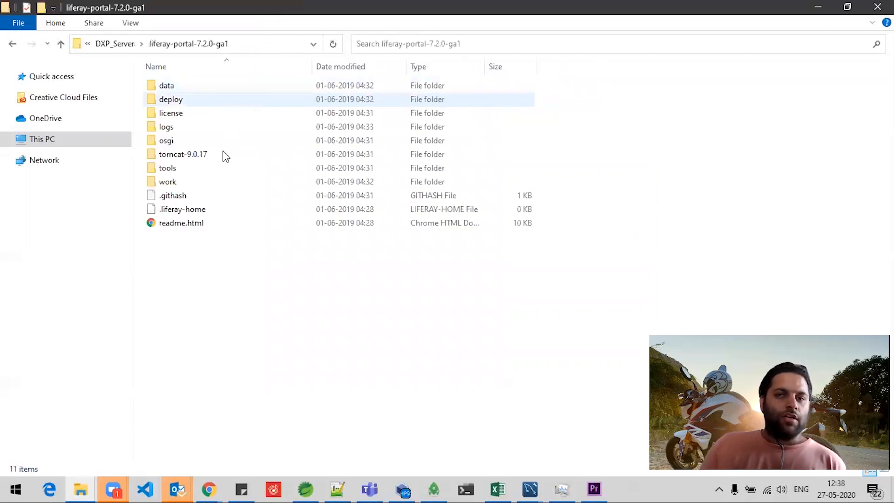
pyautogui.click(193, 89)
pyautogui.moveTo(200, 310); pyautogui.dragTo(164, 71)
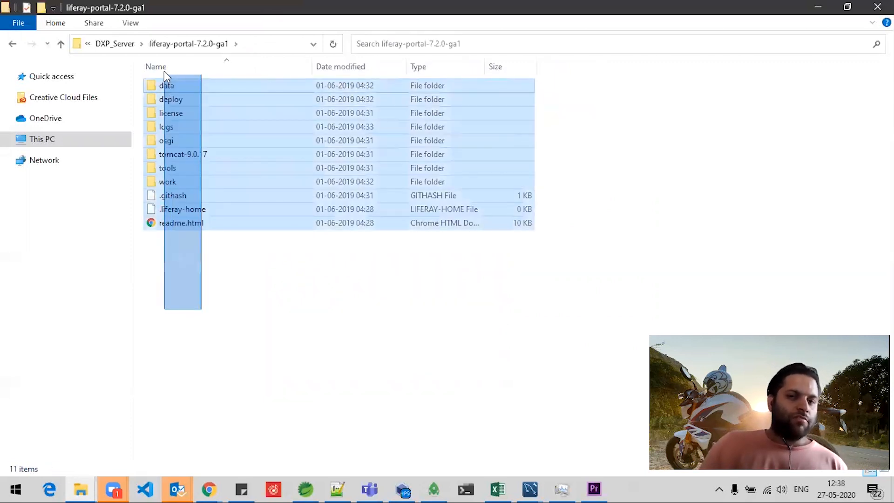
pyautogui.click(274, 294)
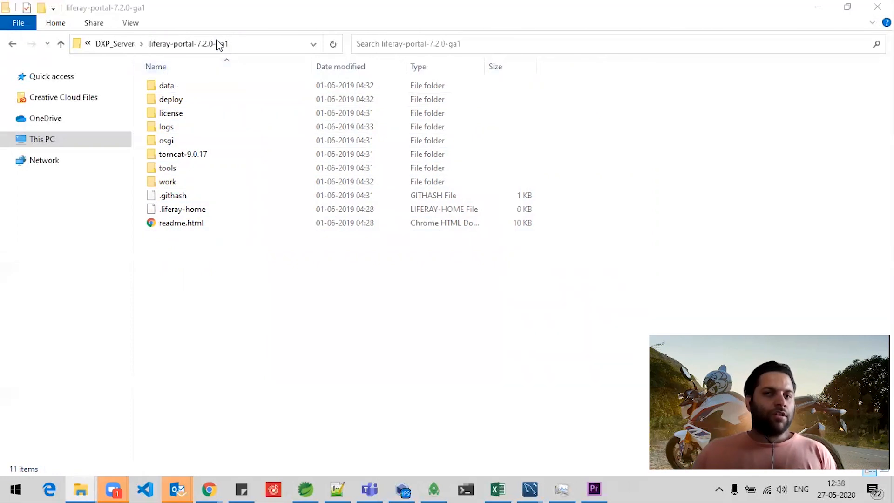
# - Go to the bin folder inside tomcat-9.0.17 and open a command prompt (cmd) at that location
pyautogui.doubleClick(200, 157)
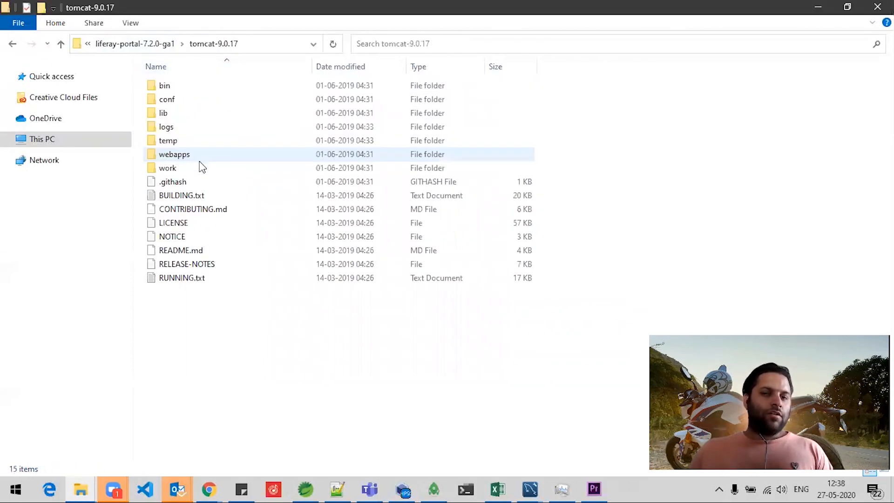
pyautogui.doubleClick(195, 91)
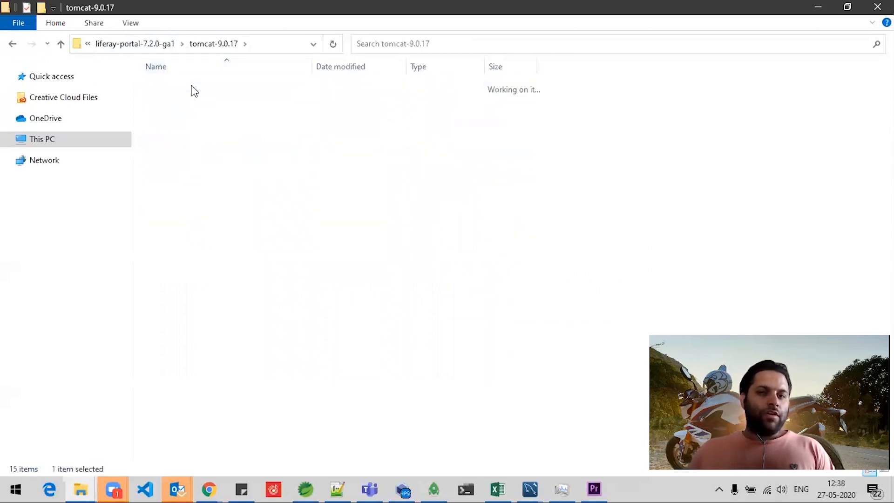
pyautogui.click(294, 44)
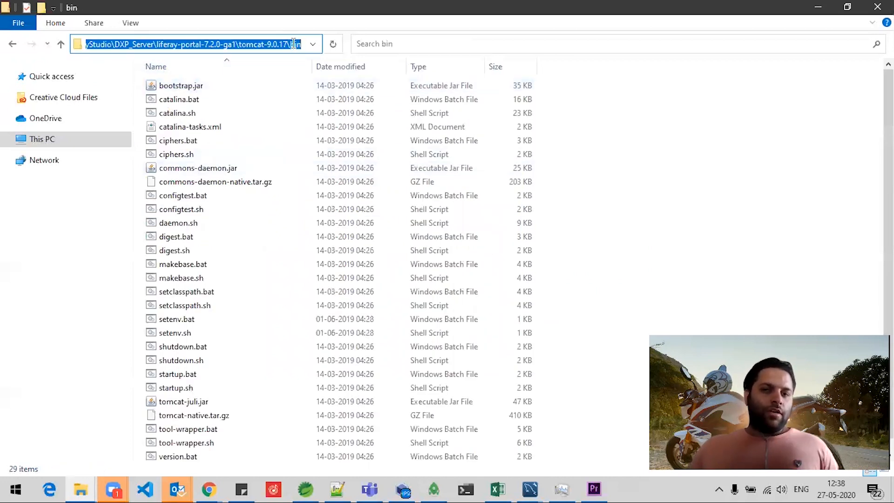
pyautogui.write('cmd')
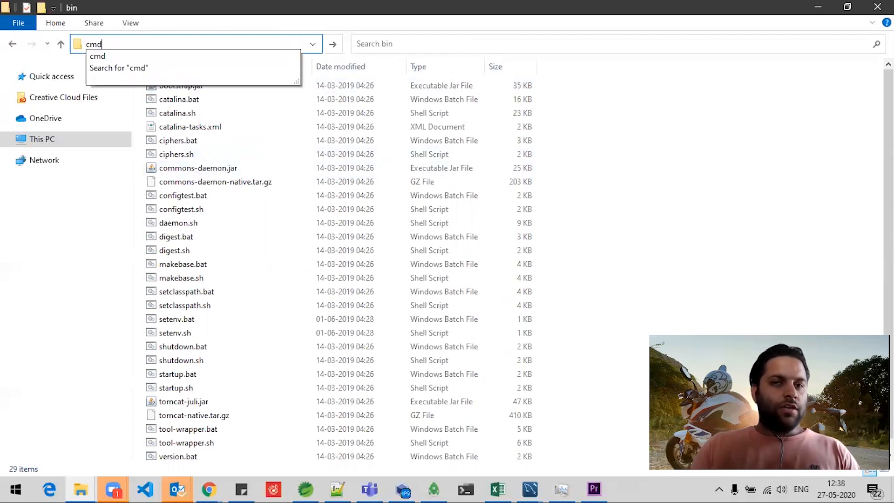
pyautogui.press('Return')
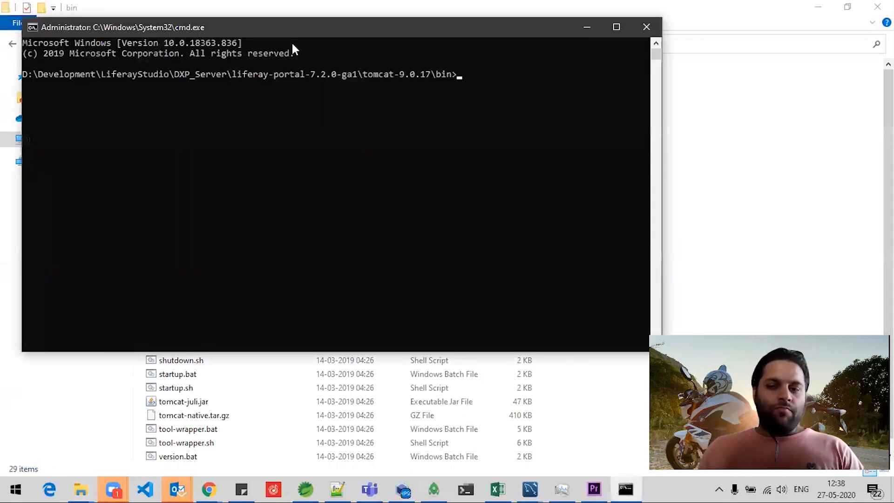
# - Run startup.bat from the Tomcat bin folder in the command prompt
pyautogui.write('start')
pyautogui.press('Tab')
pyautogui.press('Return')
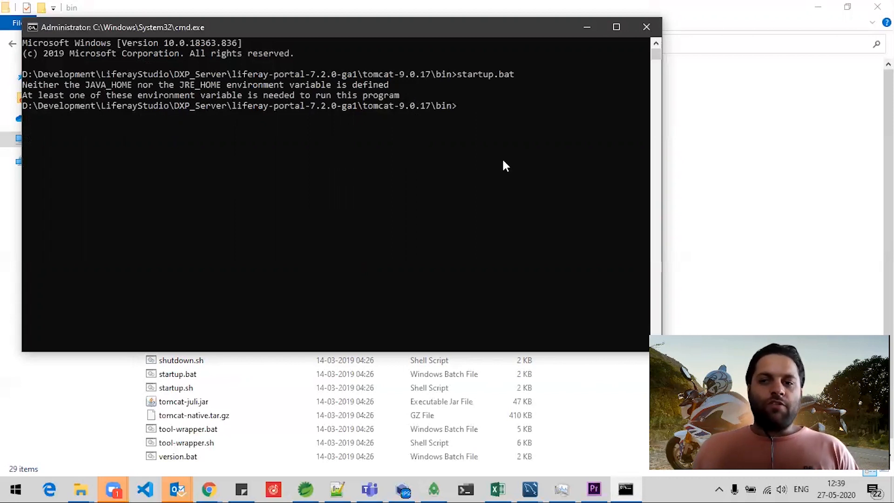
# - Open the Environment Variables dialog through the computer's properties and advanced system settings
pyautogui.click(759, 159)
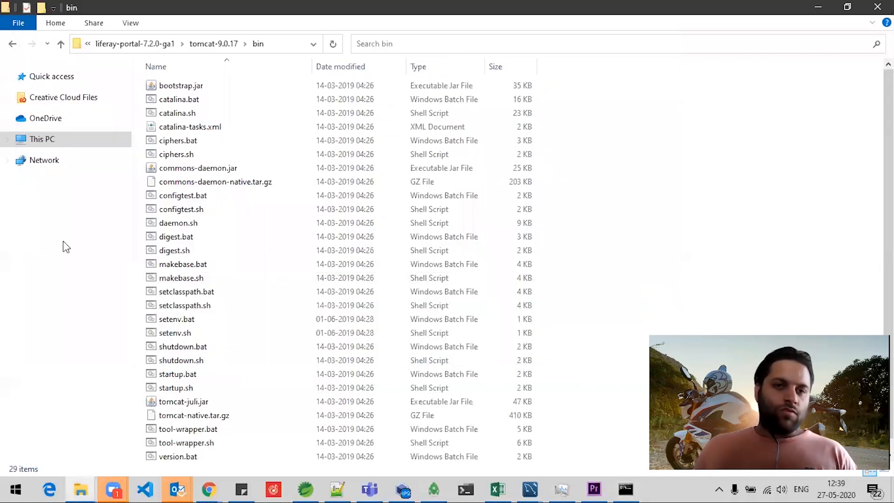
pyautogui.rightClick(25, 137)
pyautogui.click(93, 333)
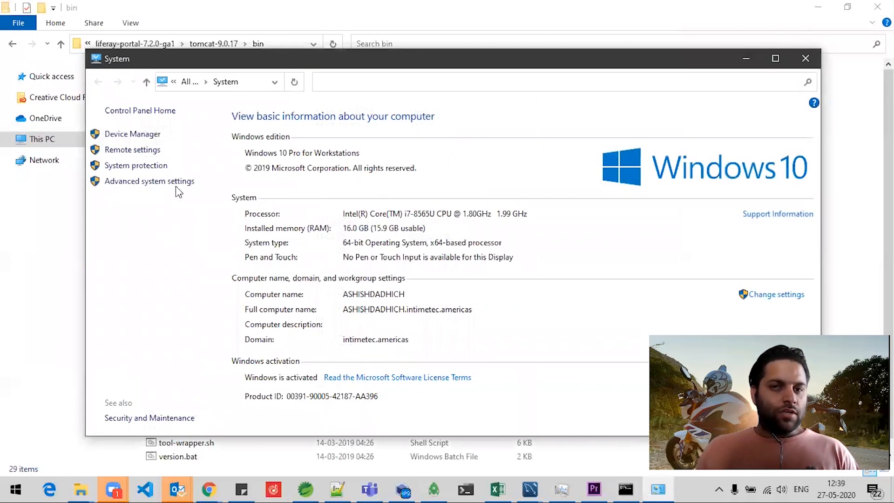
pyautogui.click(177, 184)
pyautogui.click(245, 289)
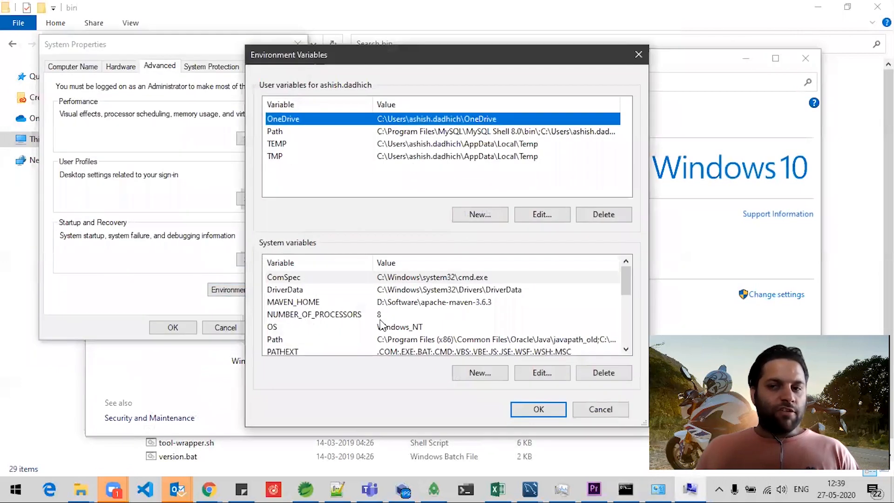
# - Look through the system variables, open Path for editing and check its Java JDK bin entry
pyautogui.scroll(-4, 330, 324)
pyautogui.scroll(1, 305, 331)
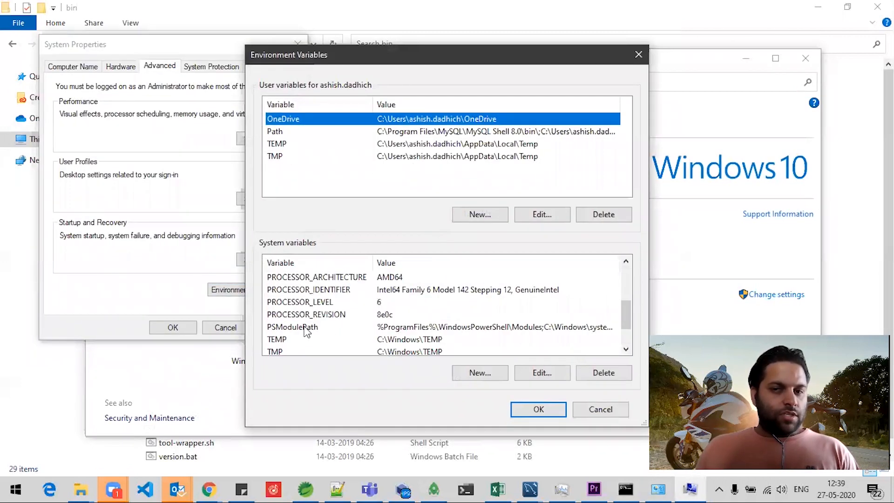
pyautogui.scroll(-1, 292, 331)
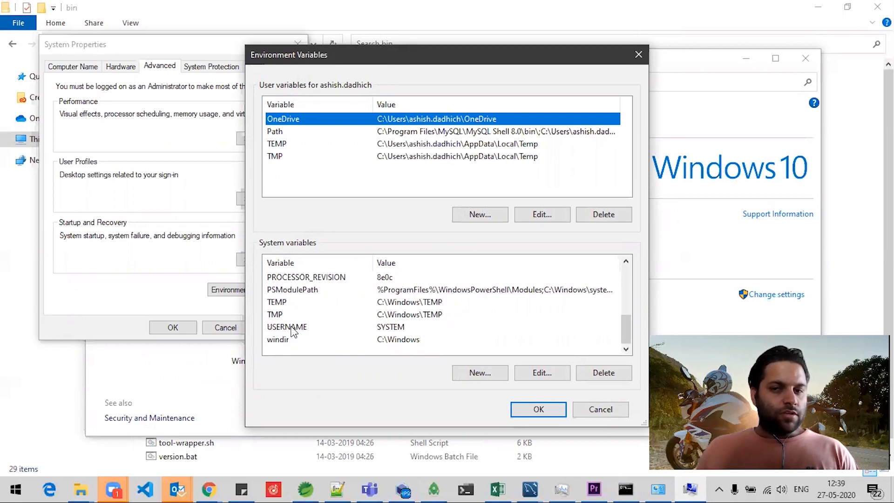
pyautogui.click(292, 316)
pyautogui.scroll(2, 292, 321)
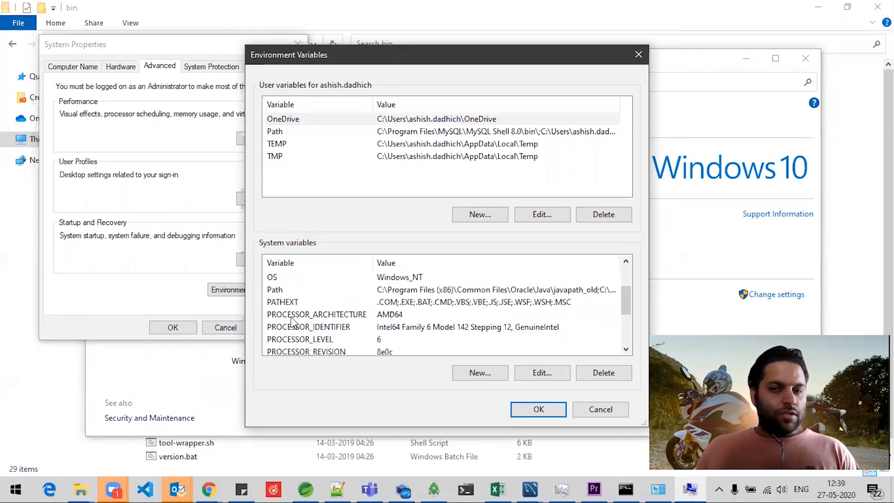
pyautogui.click(299, 289)
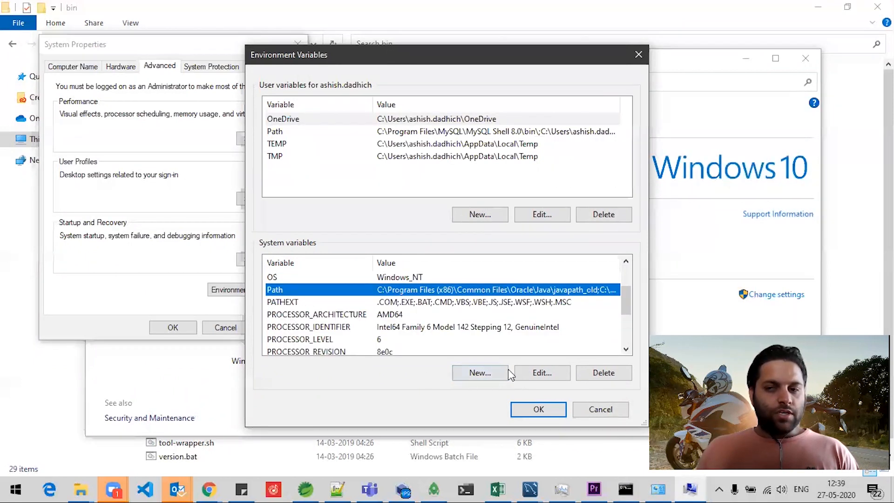
pyautogui.click(550, 375)
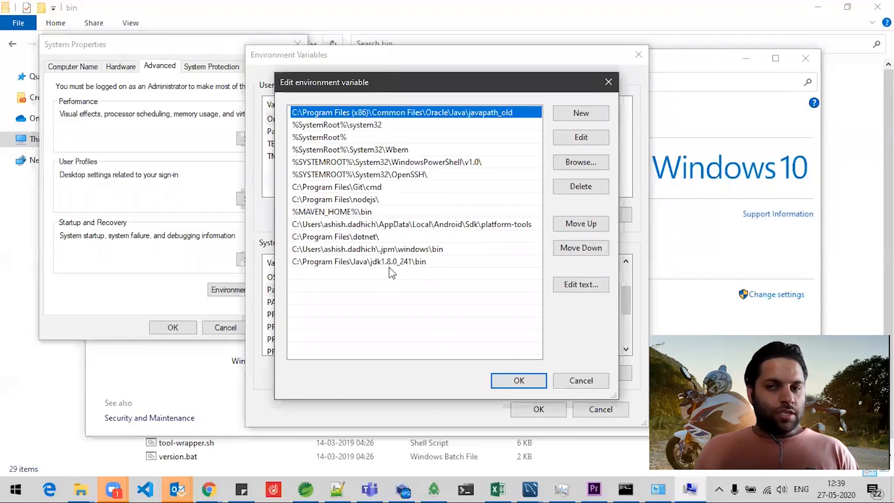
pyautogui.click(392, 262)
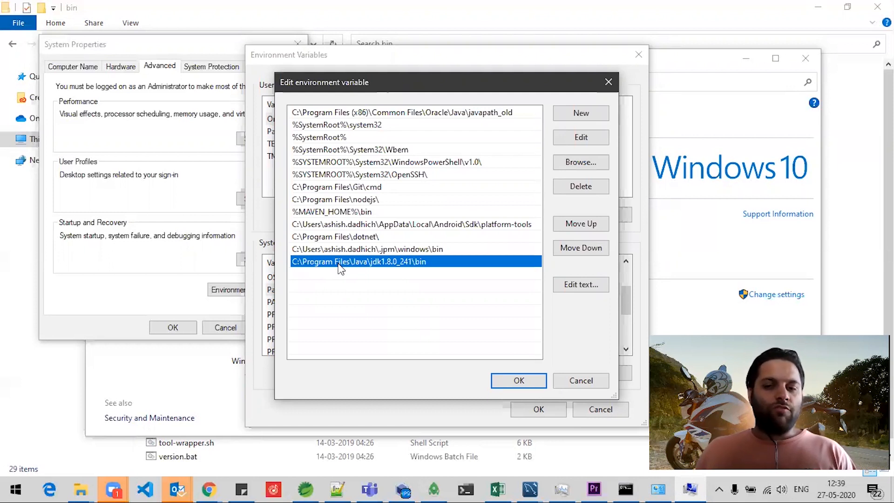
# - Copy the JDK folder path C:\Program Files\Java\jdk1.8.0_241 from File Explorer and return to the Path variable's edit dialog
pyautogui.click(88, 488)
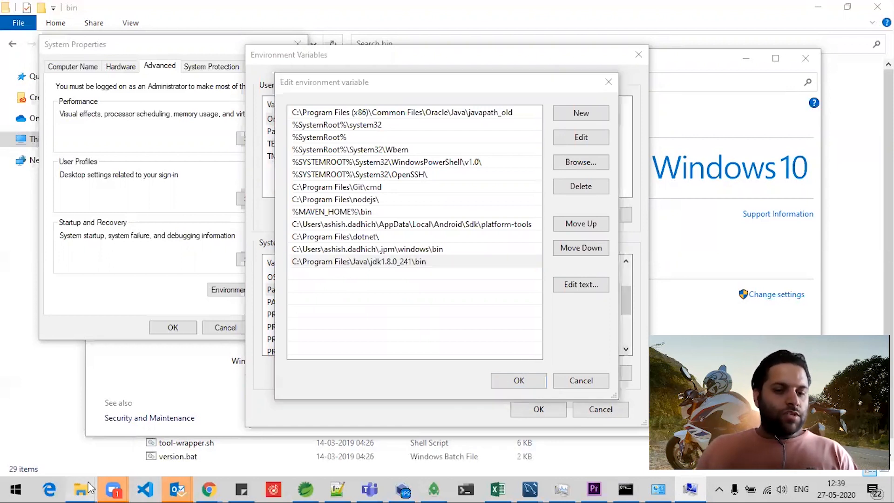
pyautogui.click(237, 422)
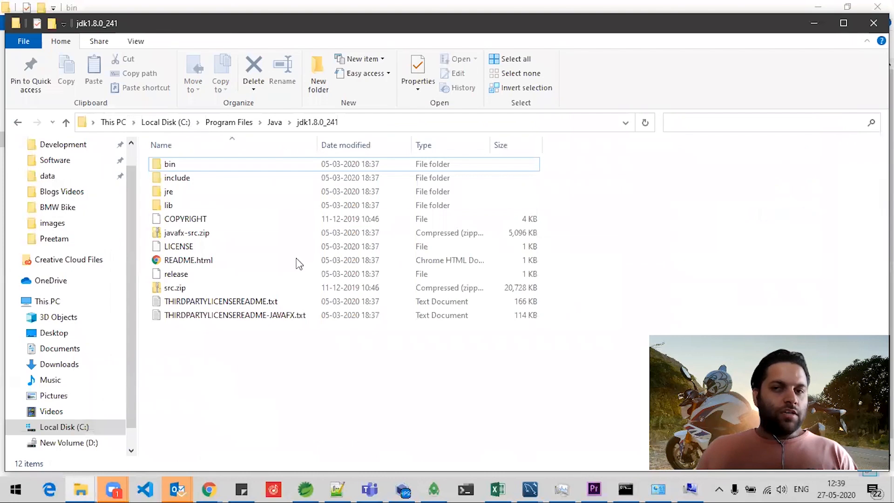
pyautogui.click(371, 122)
pyautogui.hotkey('ctrl', 'c')
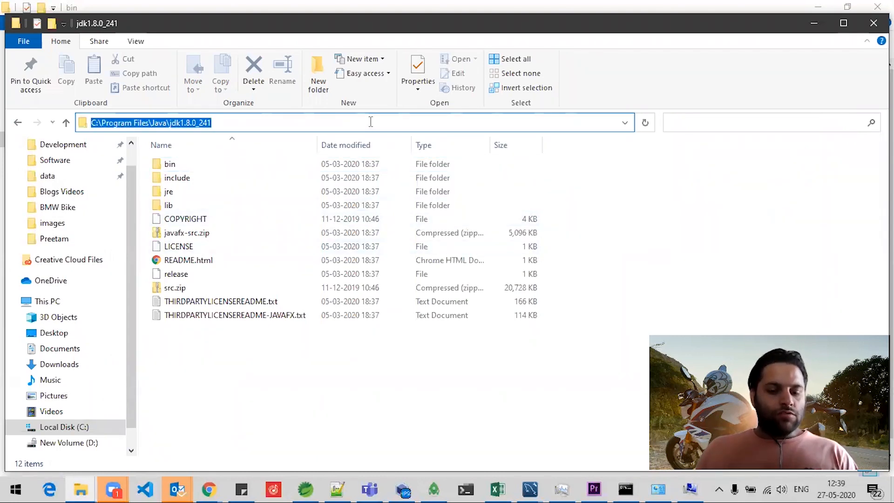
pyautogui.hotkey('alt', 'Tab')
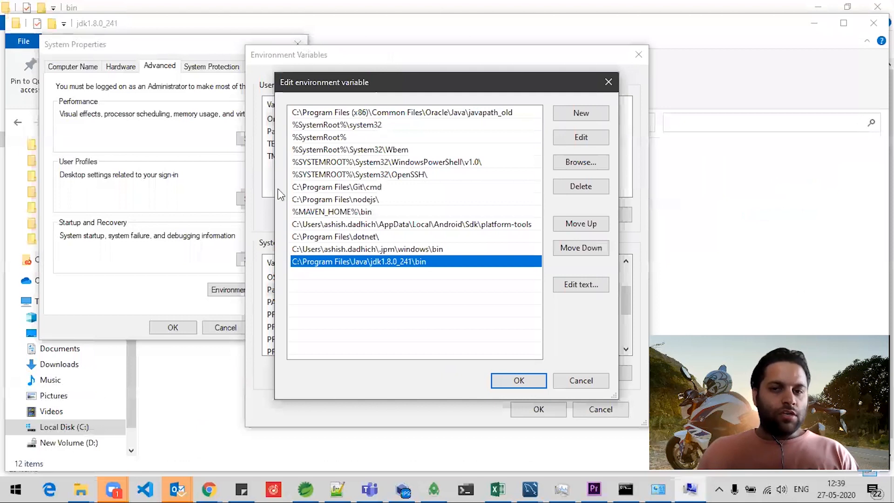
# - Leave the Path variable unedited and start a new system variable named JAVA_HOME, checking the required name in the command prompt
pyautogui.click(594, 387)
pyautogui.click(488, 372)
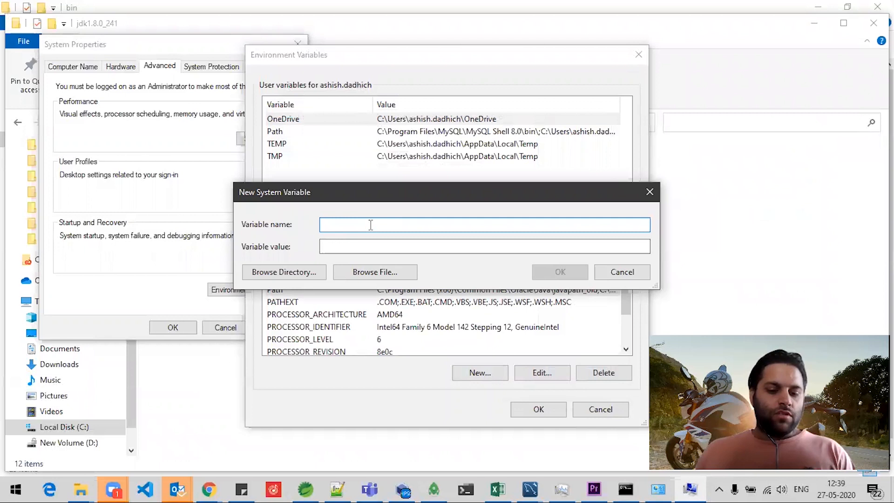
pyautogui.hotkey('alt', 'Tab')
pyautogui.press('Tab')
pyautogui.press('Tab')
pyautogui.press('Tab')
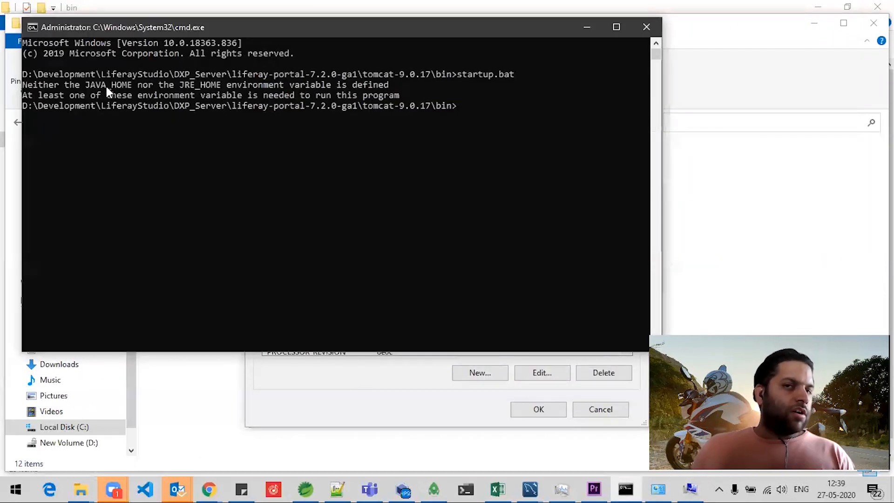
pyautogui.hotkey('alt', 'Tab')
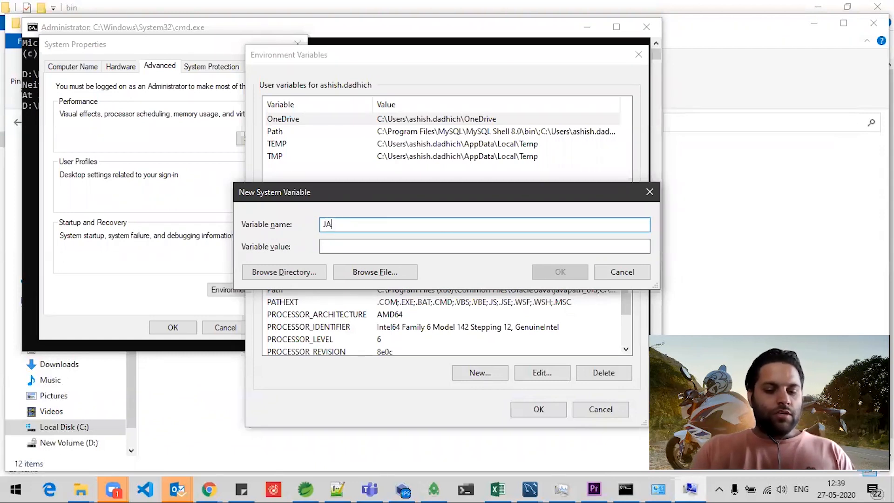
pyautogui.write('JAVA')
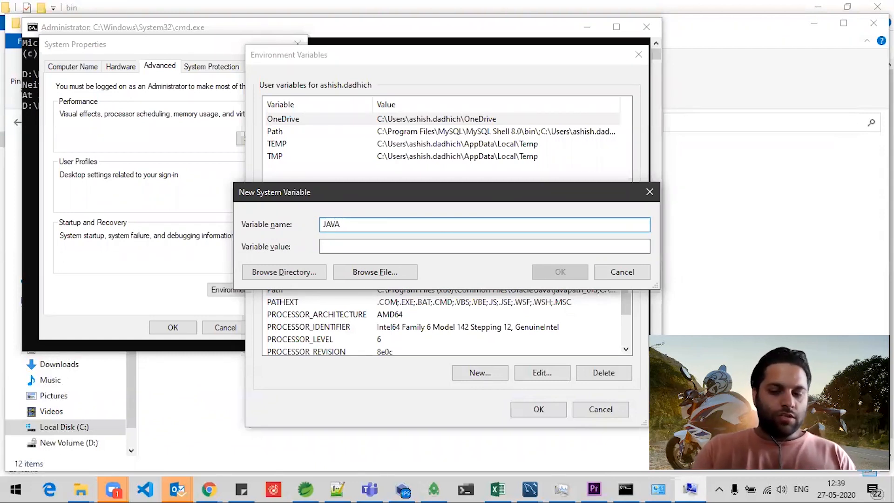
pyautogui.write('_HOME')
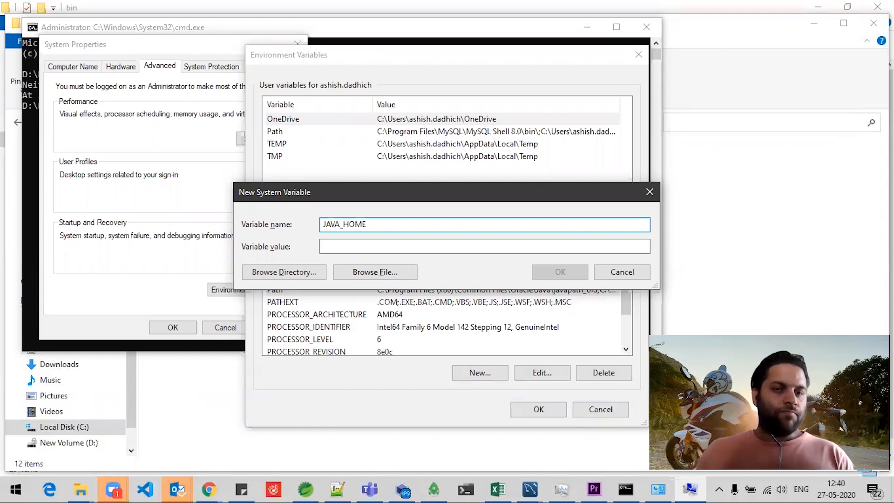
# - Set the JAVA_HOME value to the copied path C:\Program Files\Java\jdk1.8.0_241 and save the environment variable and system property changes
pyautogui.press('Tab')
pyautogui.hotkey('ctrl', 'v')
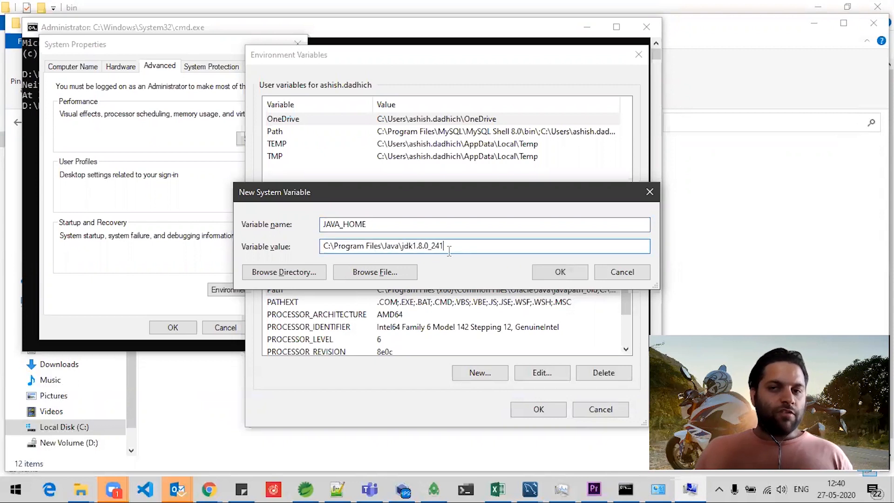
pyautogui.click(577, 274)
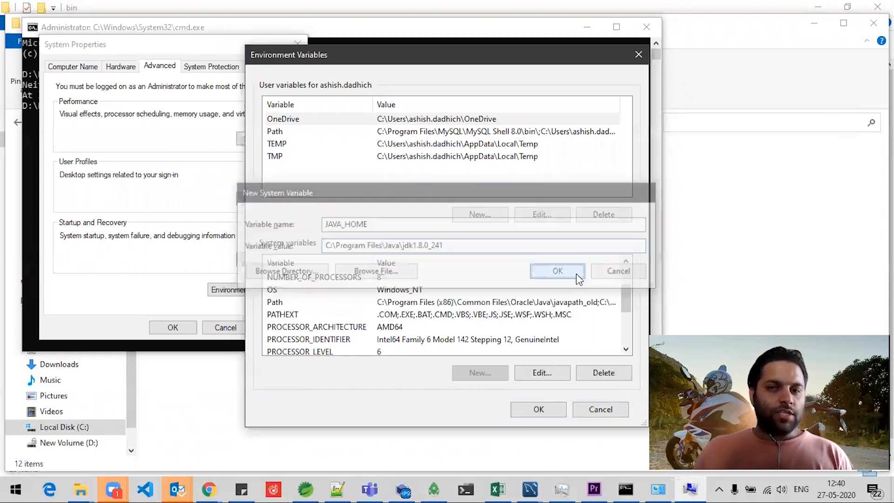
pyautogui.click(563, 408)
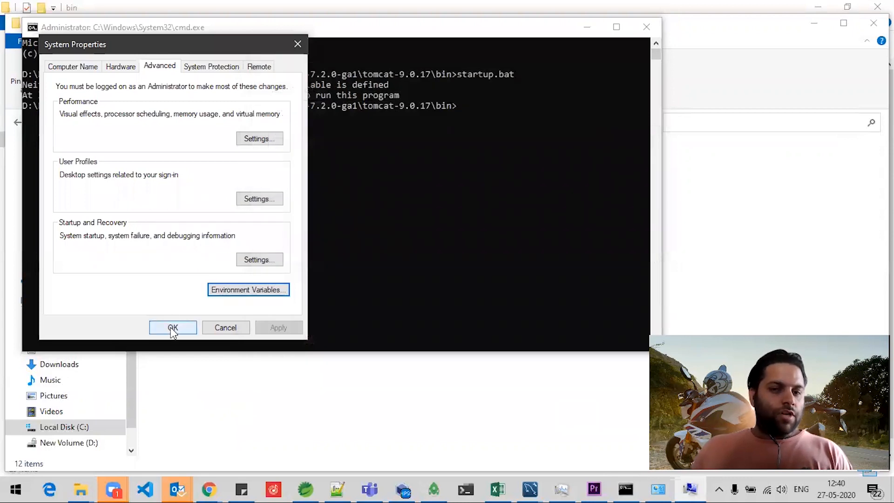
pyautogui.click(171, 325)
# - Close the old command prompt and the System window, and minimize the JDK folder window to get back to Tomcat's bin folder
pyautogui.click(370, 201)
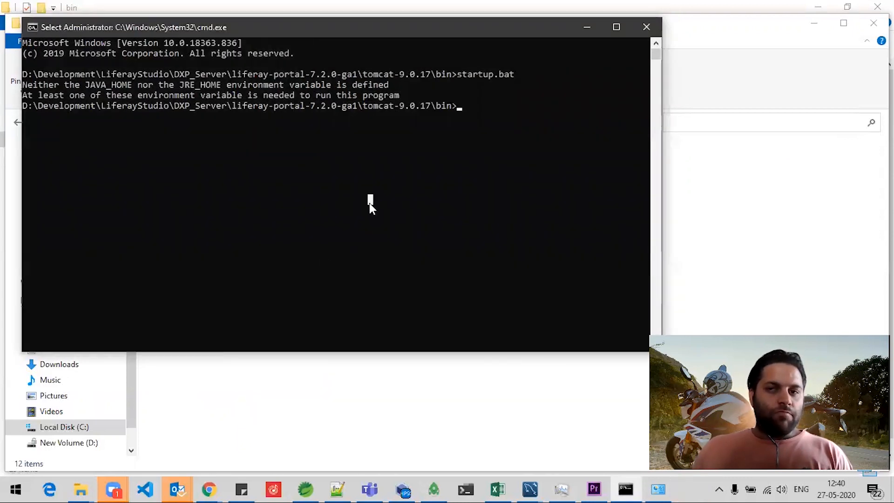
pyautogui.click(647, 27)
pyautogui.click(370, 393)
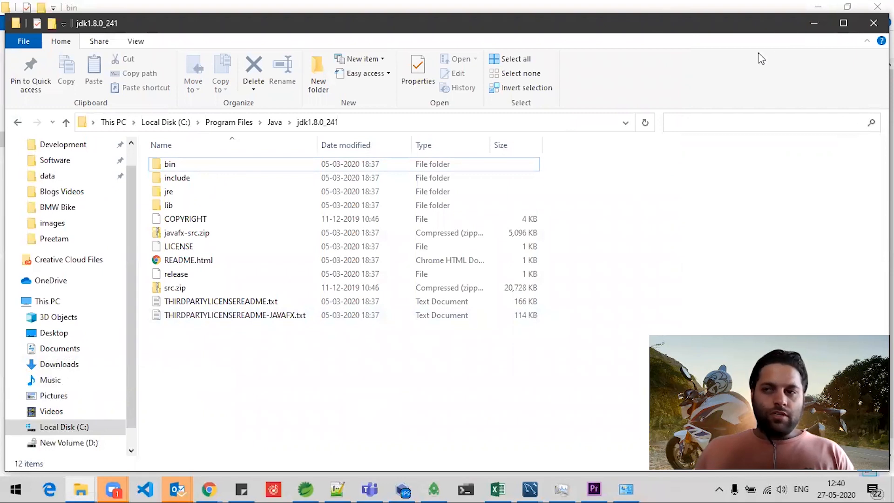
pyautogui.click(812, 27)
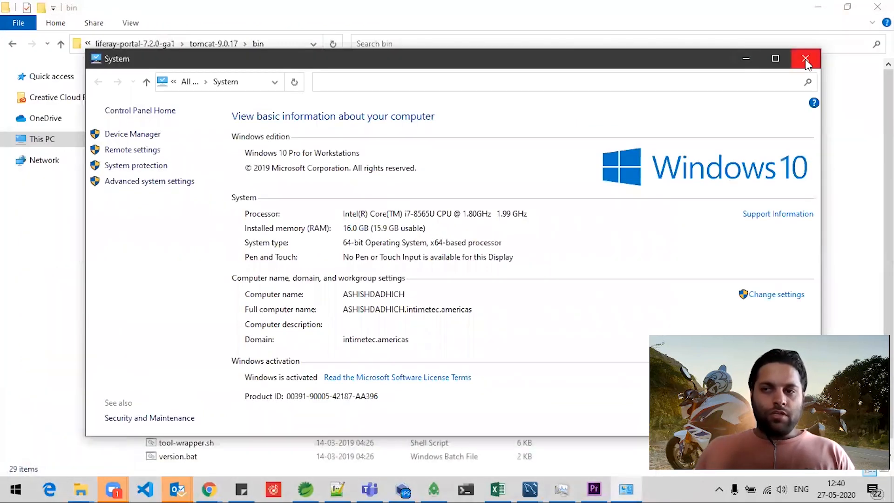
pyautogui.click(807, 56)
# - Open a new command prompt in the tomcat-9.0.17 bin folder and run startup.bat
pyautogui.click(292, 43)
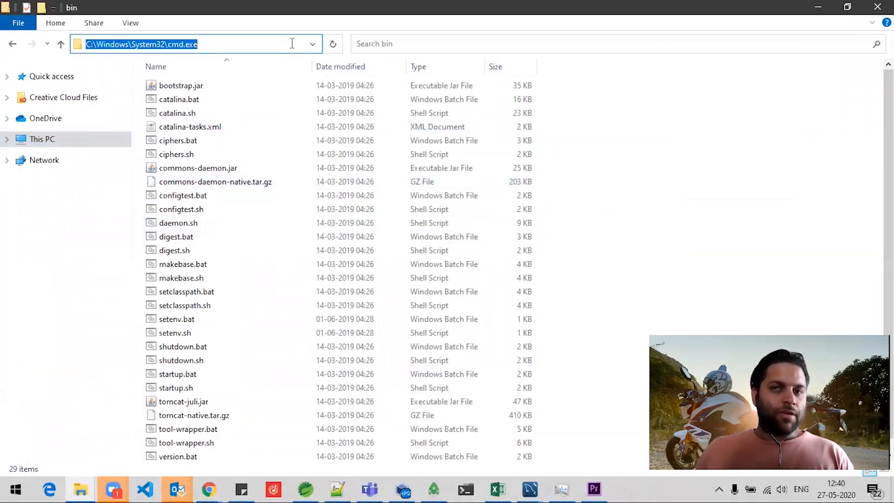
pyautogui.write('cmd')
pyautogui.press('Return')
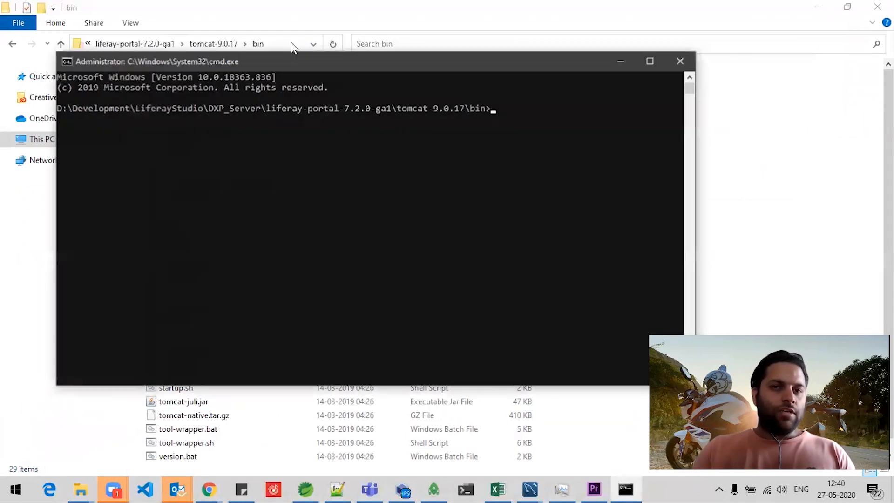
pyautogui.write('startup.bat')
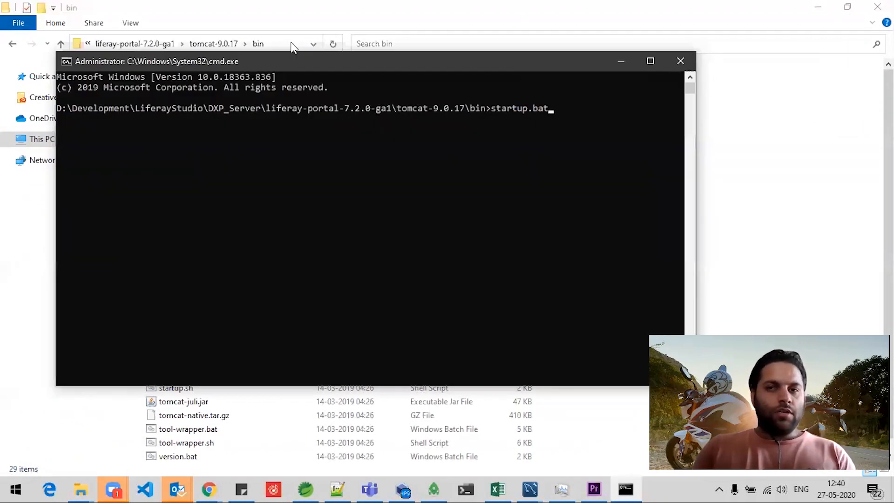
pyautogui.press('Return')
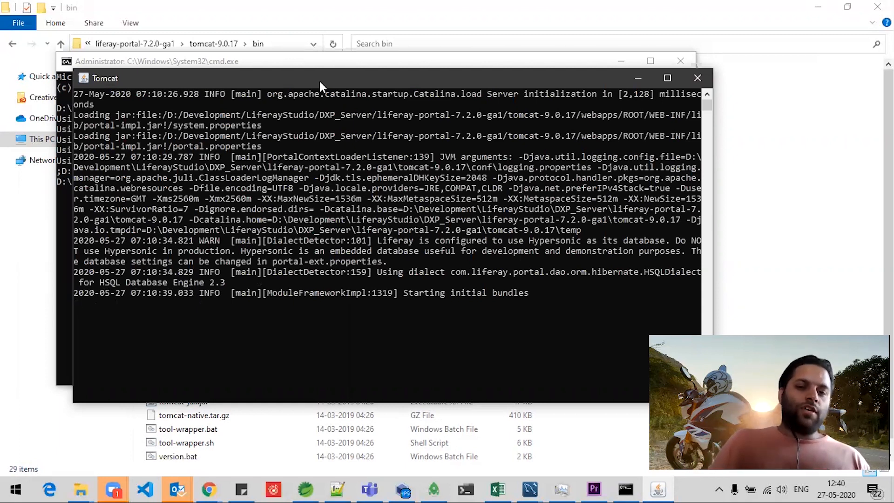
# - Examine the Tomcat console's startup log, highlighting the bundle lines and the database configuration warning, and let the output continue
pyautogui.moveTo(320, 81); pyautogui.dragTo(389, 73)
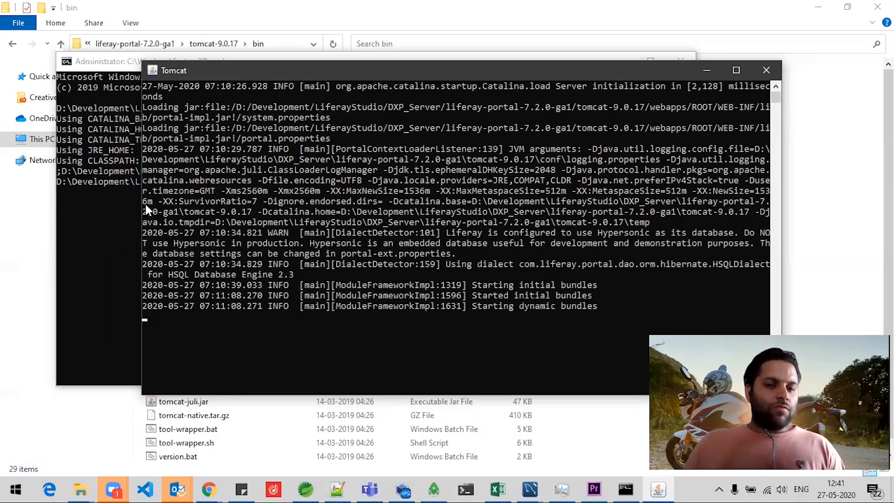
pyautogui.moveTo(146, 204); pyautogui.dragTo(600, 306)
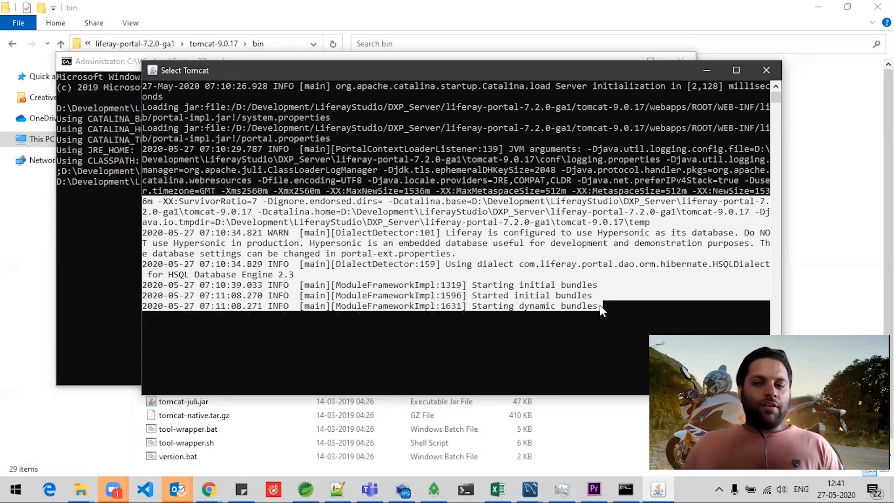
pyautogui.click(560, 247)
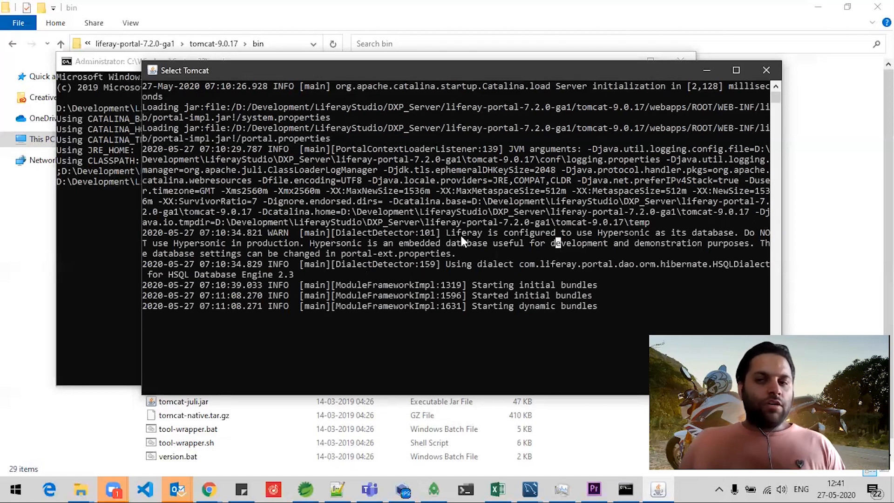
pyautogui.moveTo(454, 234); pyautogui.dragTo(547, 230)
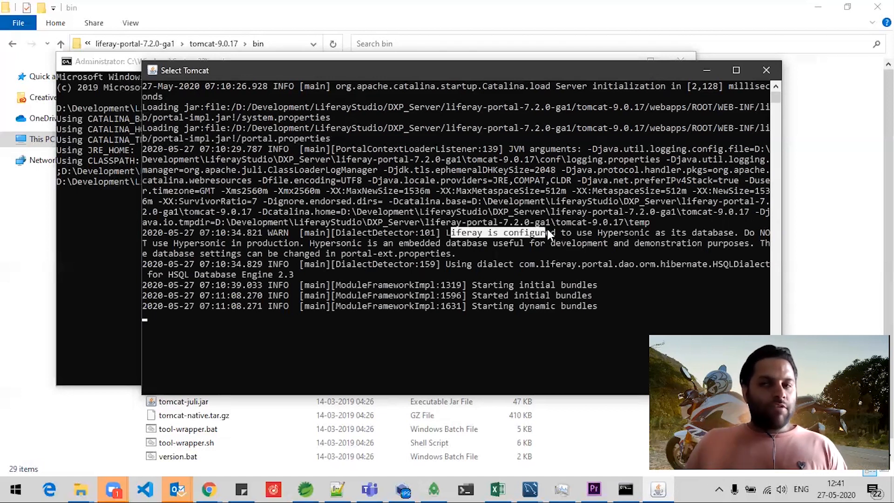
pyautogui.moveTo(646, 232); pyautogui.dragTo(699, 233)
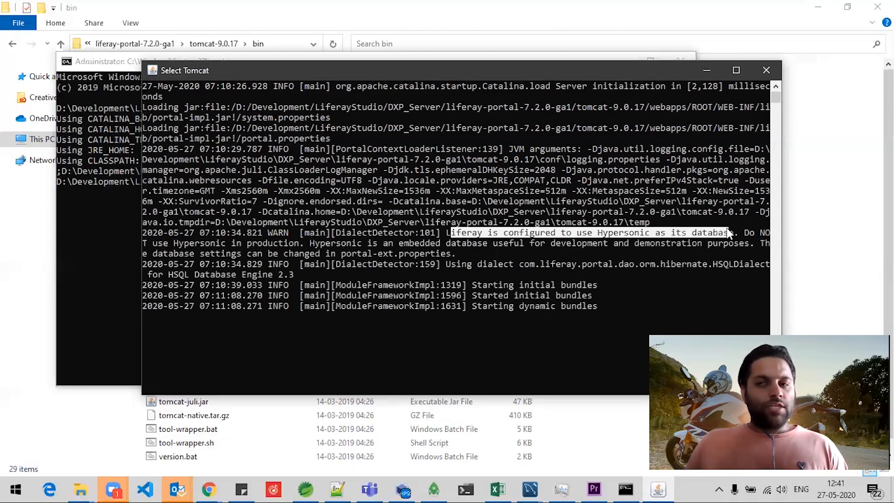
pyautogui.doubleClick(632, 232)
pyautogui.click(633, 232)
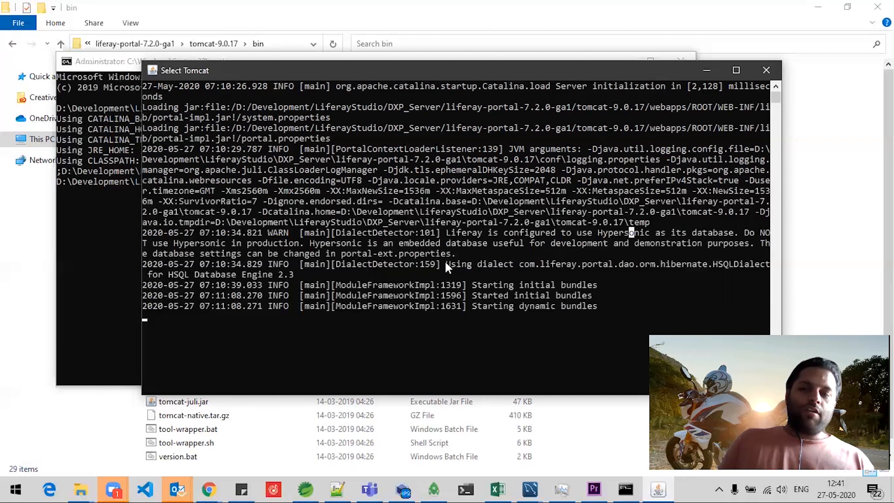
pyautogui.press('Escape')
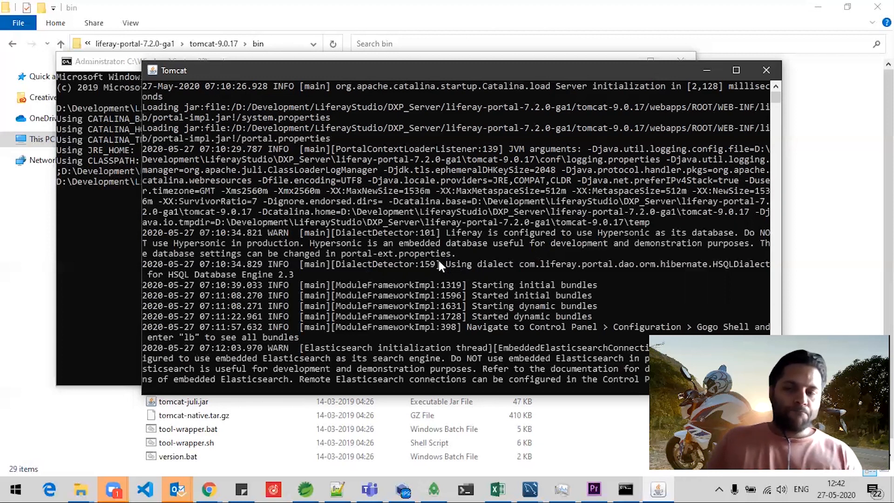
pyautogui.scroll(-4, 438, 261)
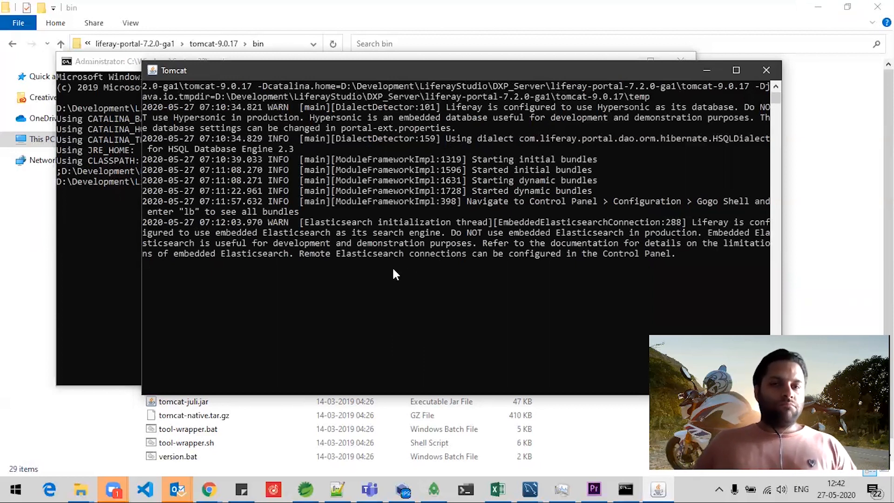
# - Reposition the Tomcat console and follow its log through the Liferay startup and theme deployment messages
pyautogui.moveTo(229, 71); pyautogui.dragTo(356, 94)
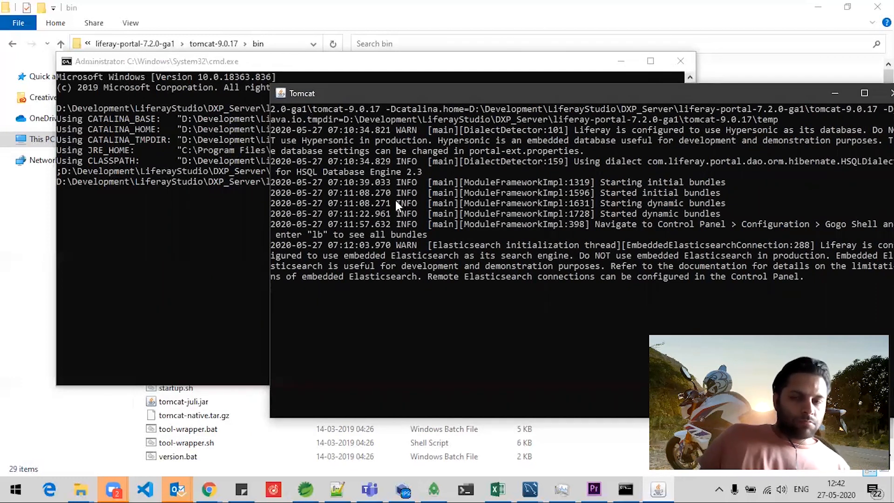
pyautogui.scroll(3, 404, 218)
pyautogui.scroll(1, 404, 220)
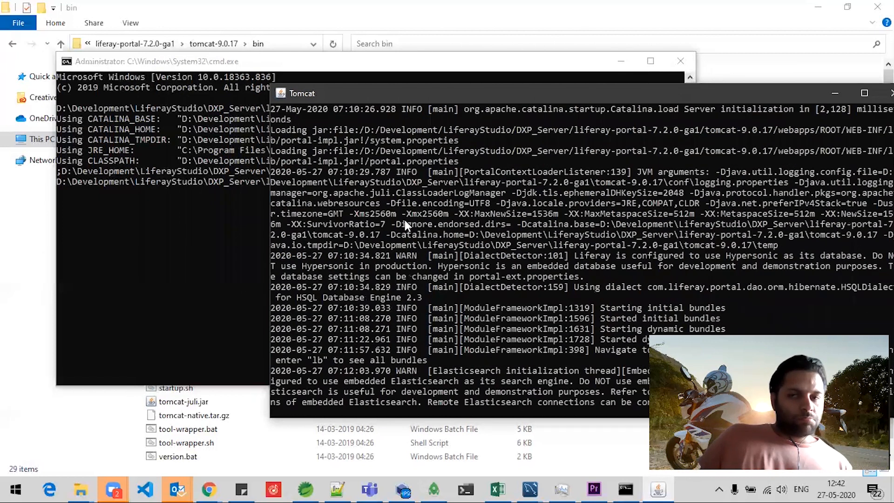
pyautogui.scroll(-3, 404, 220)
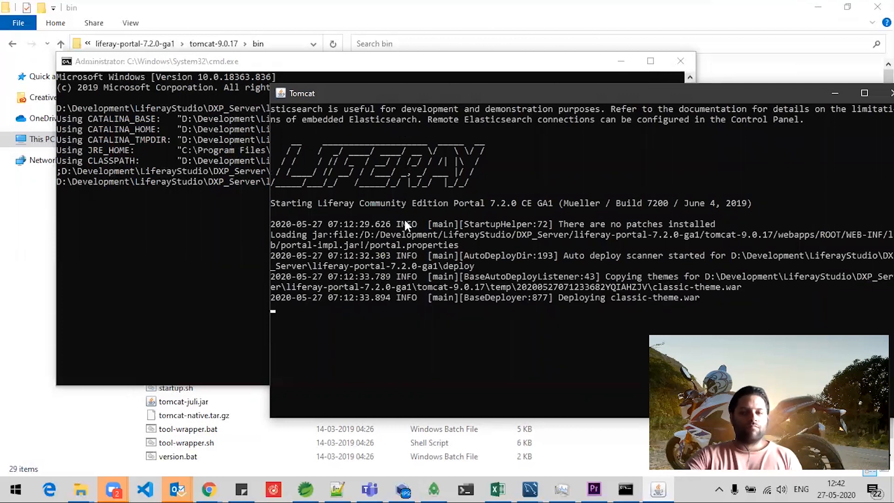
pyautogui.moveTo(443, 93); pyautogui.dragTo(363, 74)
pyautogui.moveTo(272, 45); pyautogui.dragTo(181, 39)
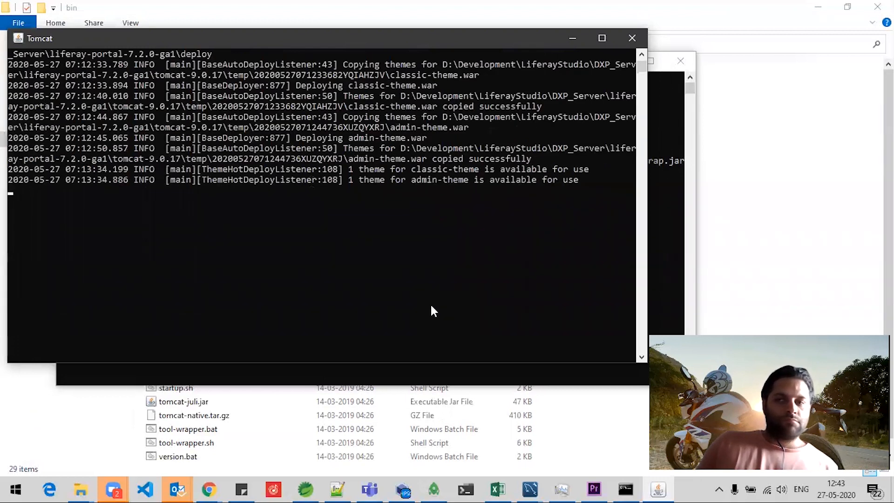
pyautogui.scroll(3, 431, 311)
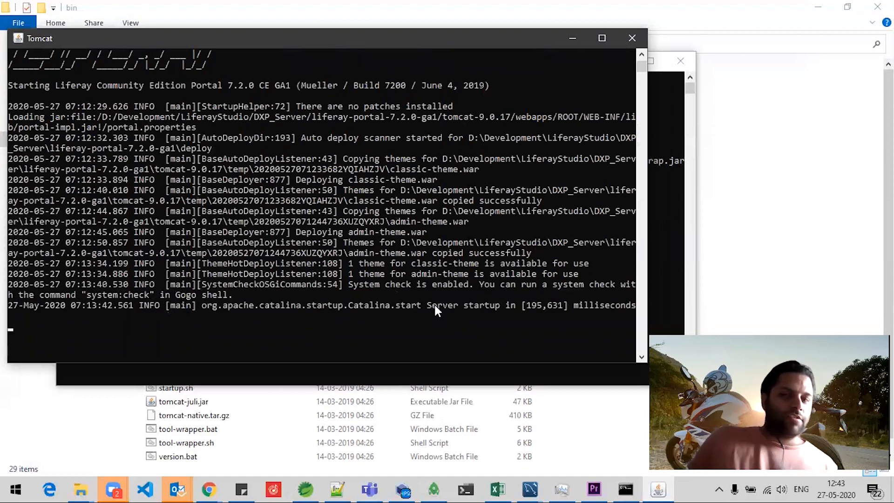
pyautogui.moveTo(340, 189); pyautogui.dragTo(412, 208)
pyautogui.click(466, 219)
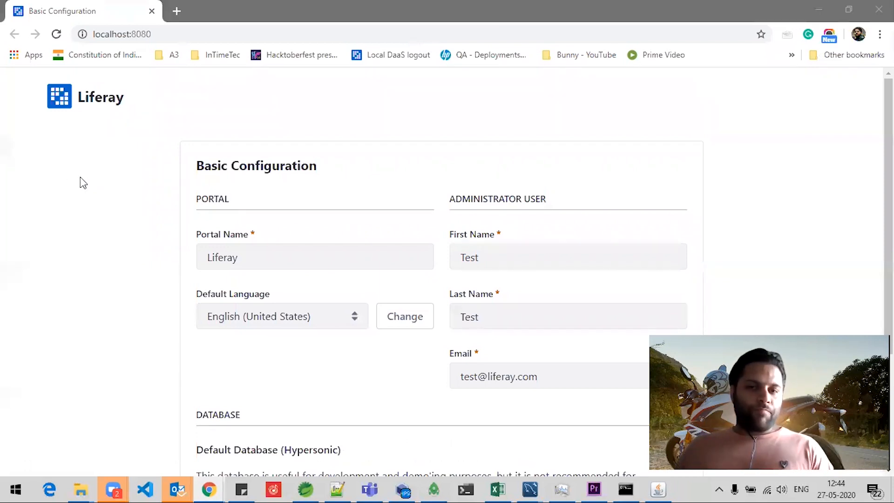
# - Check the server startup line in the Tomcat console and return to Liferay's Basic Configuration page in the browser
pyautogui.hotkey('alt', 'Tab')
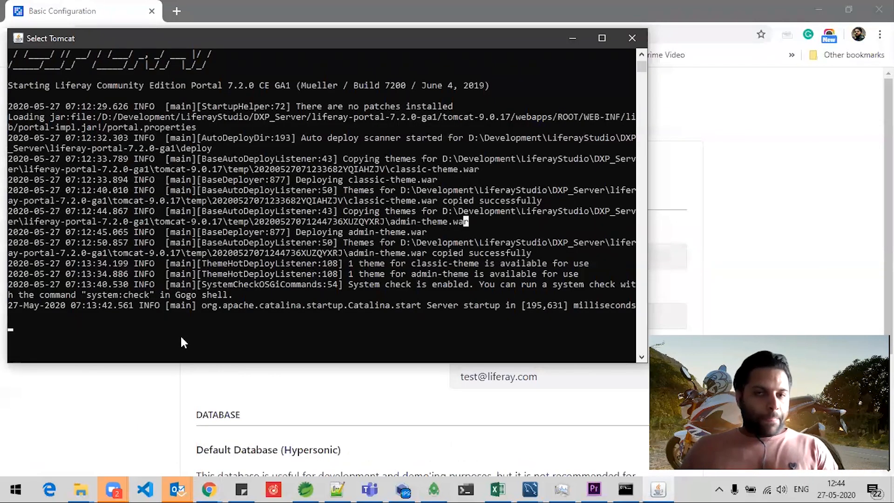
pyautogui.moveTo(200, 305); pyautogui.dragTo(632, 310)
pyautogui.press('Escape')
pyautogui.hotkey('alt', 'Tab')
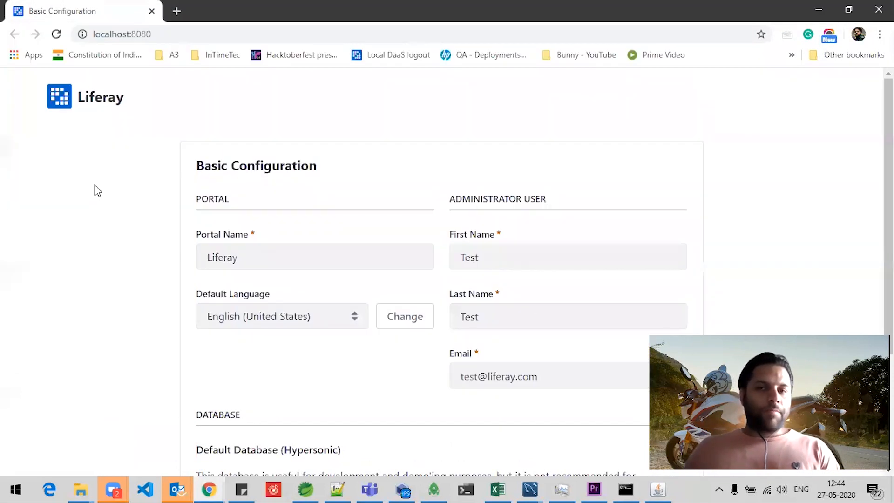
# - Review the portal and administrator fields, finish the basic configuration with the default values and Hypersonic database, and accept the terms of use
pyautogui.scroll(-1, 74, 189)
pyautogui.click(351, 201)
pyautogui.press('Tab')
pyautogui.click(561, 249)
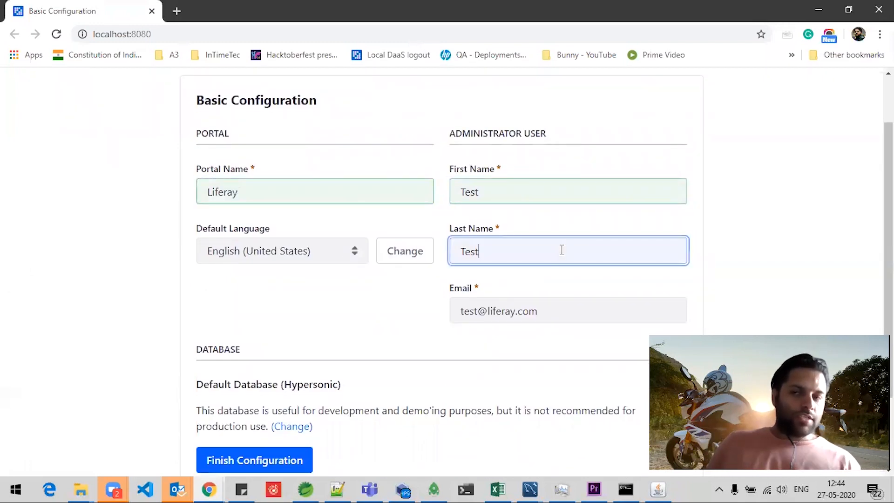
pyautogui.scroll(-2, 566, 235)
pyautogui.press('Tab')
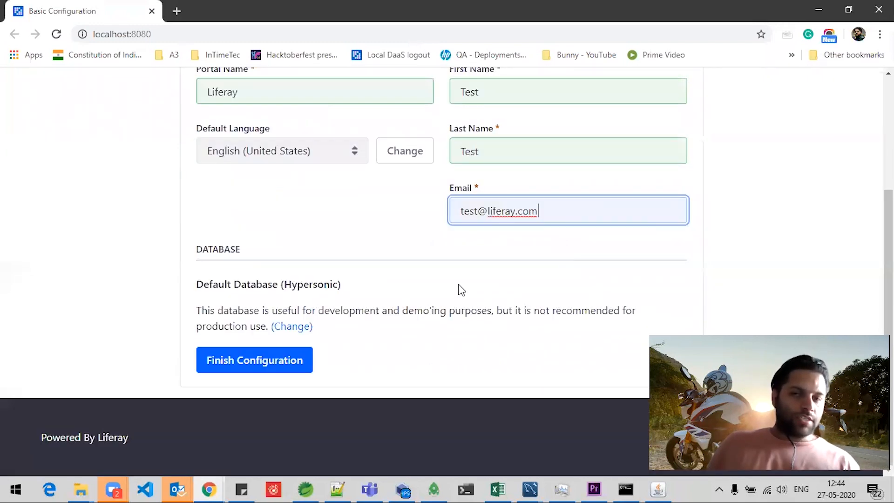
pyautogui.click(239, 366)
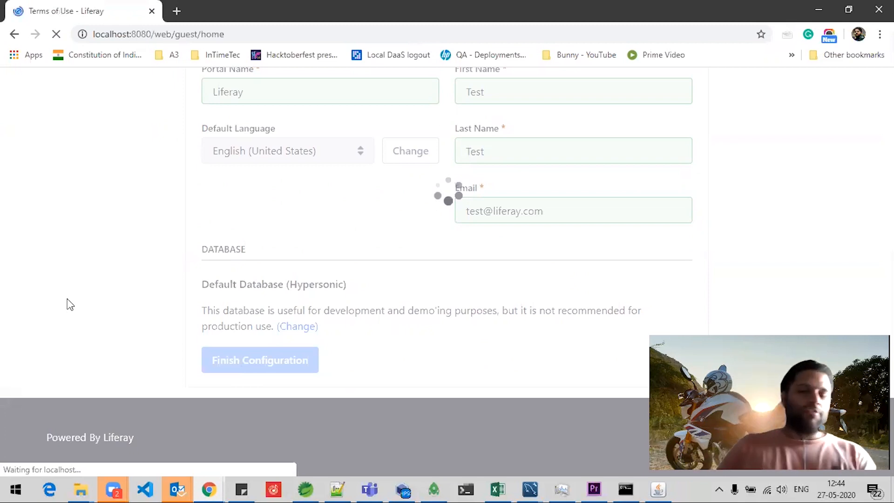
pyautogui.click(220, 338)
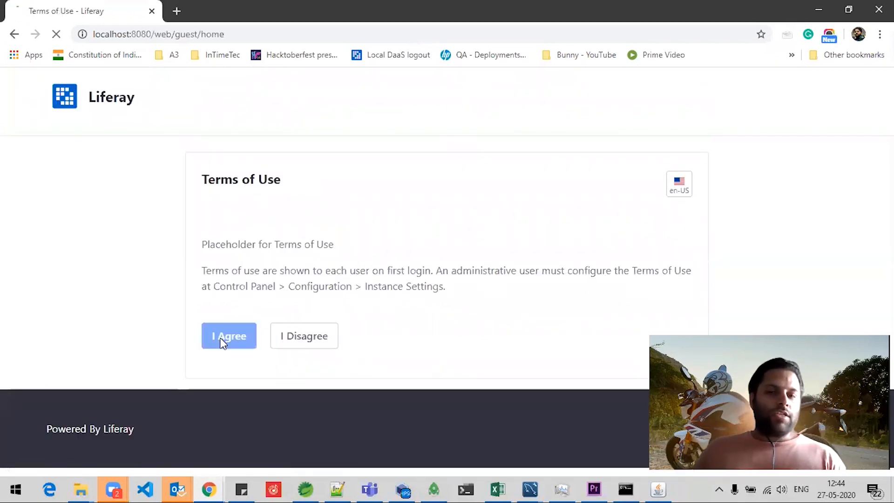
# - Set and confirm the new account password, and save an answer to the password reminder question about the father's middle name
pyautogui.click(252, 264)
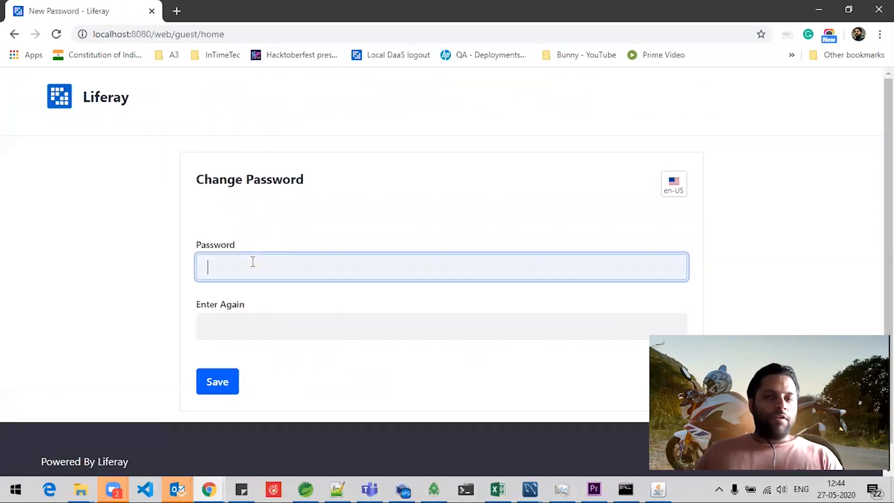
pyautogui.press('Tab')
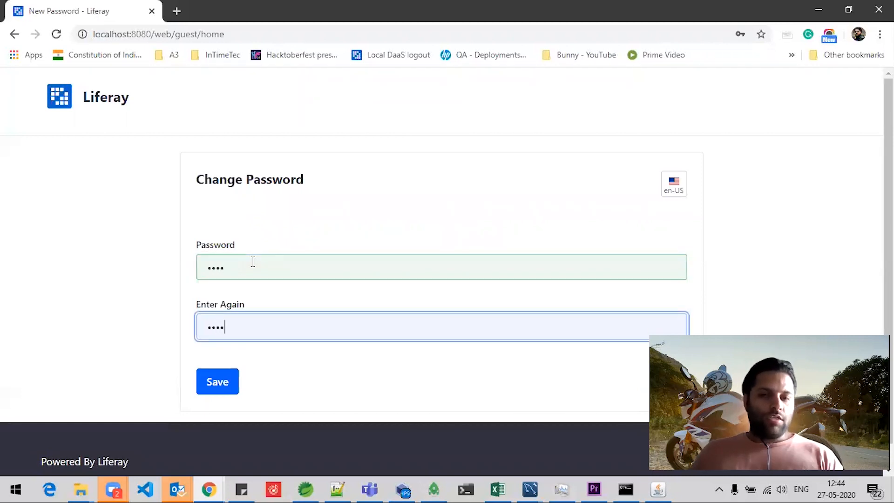
pyautogui.click(214, 383)
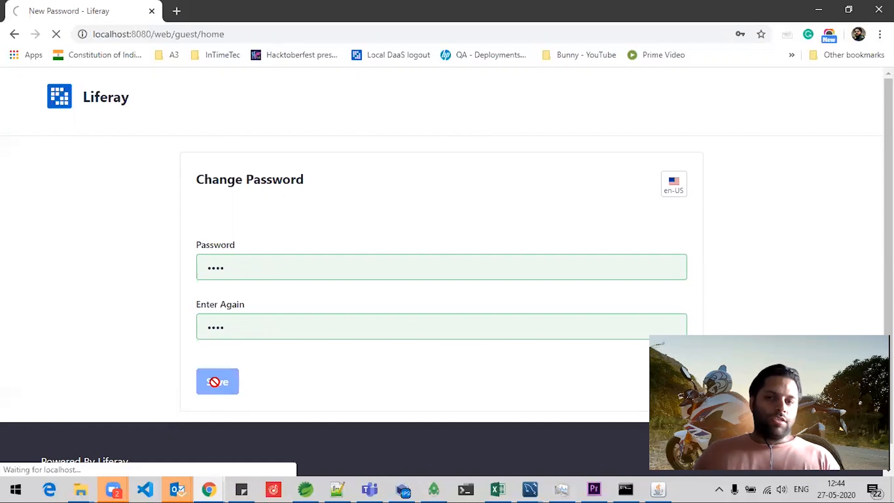
pyautogui.click(285, 326)
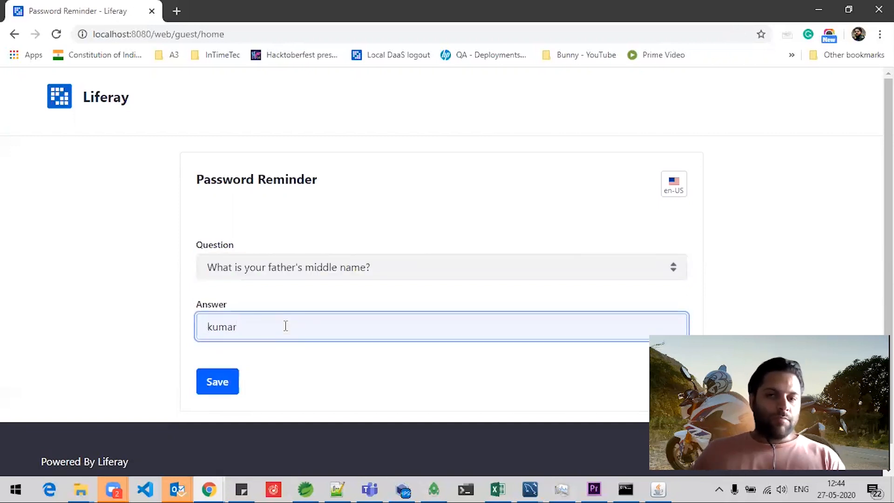
pyautogui.click(217, 382)
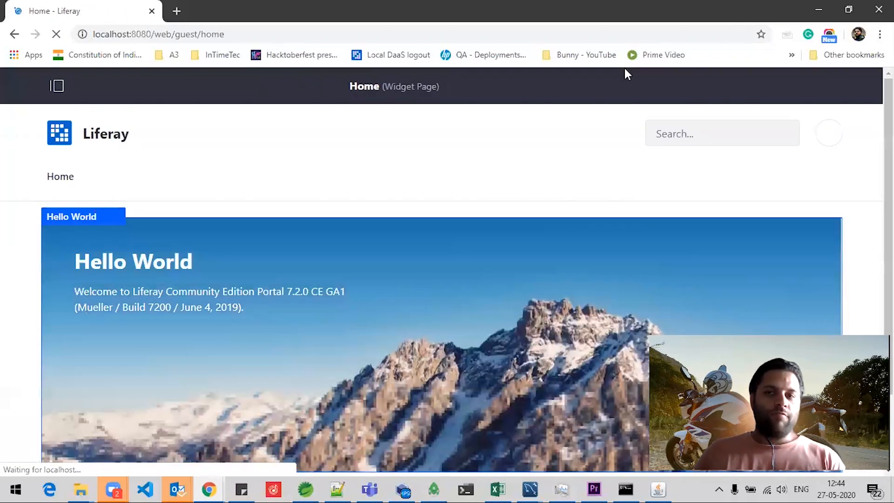
# - Look over the portal's Home page and examine the Control Panel and Liferay site sections of the product menu
pyautogui.scroll(-2, 546, 193)
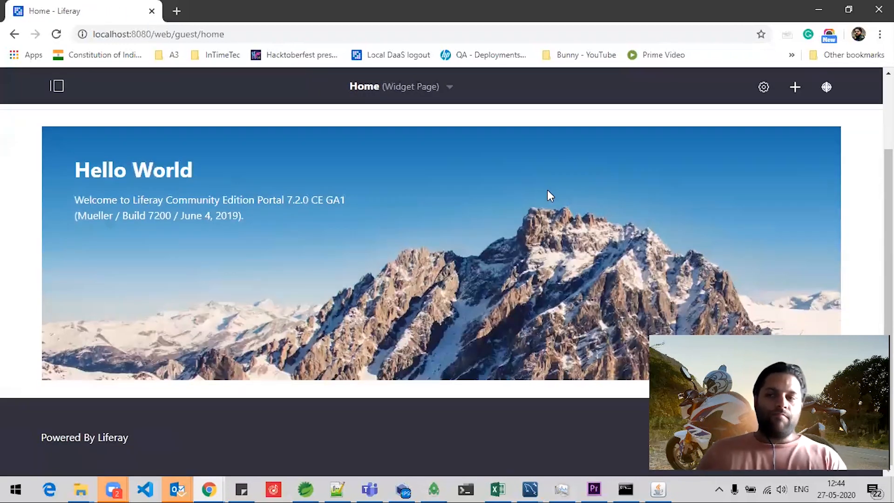
pyautogui.scroll(1, 549, 195)
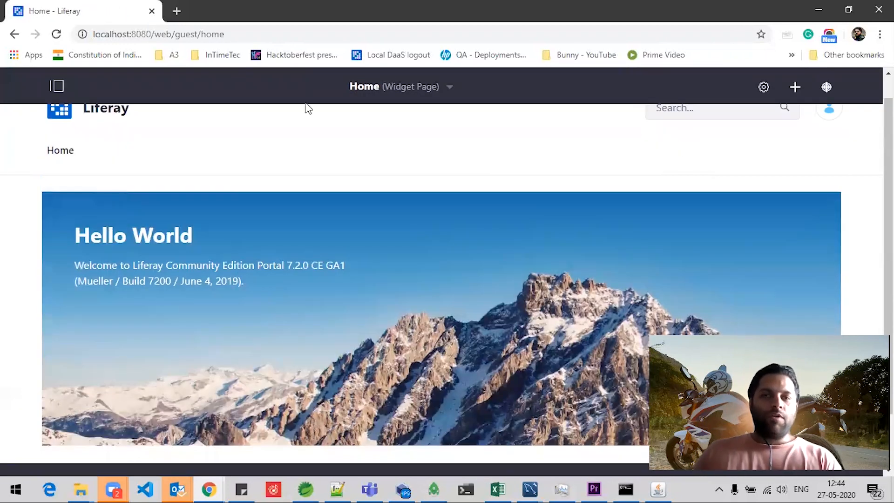
pyautogui.click(59, 86)
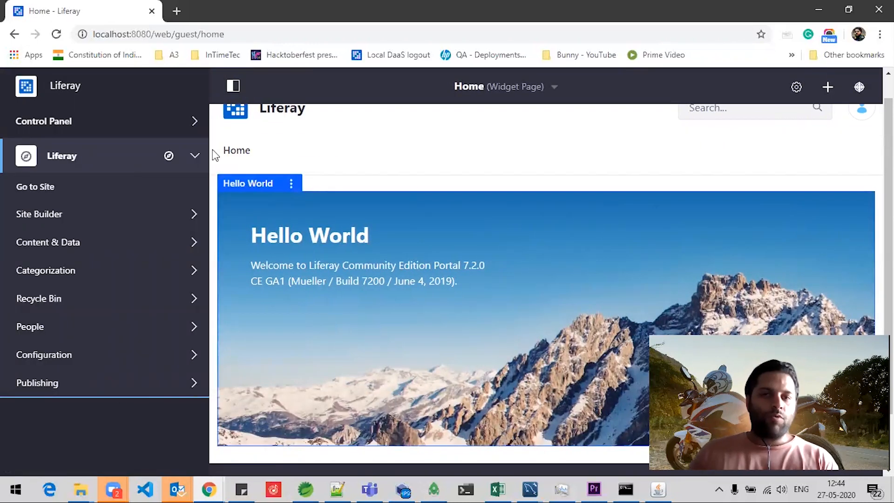
pyautogui.click(106, 156)
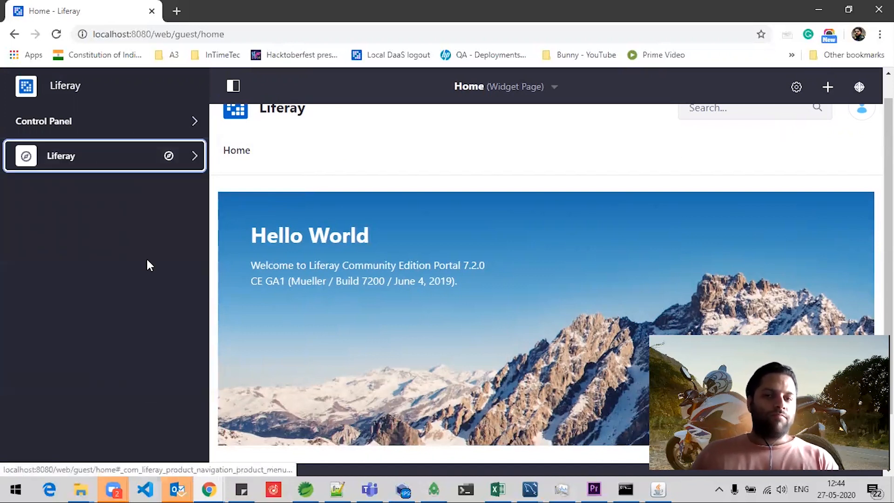
pyautogui.click(234, 87)
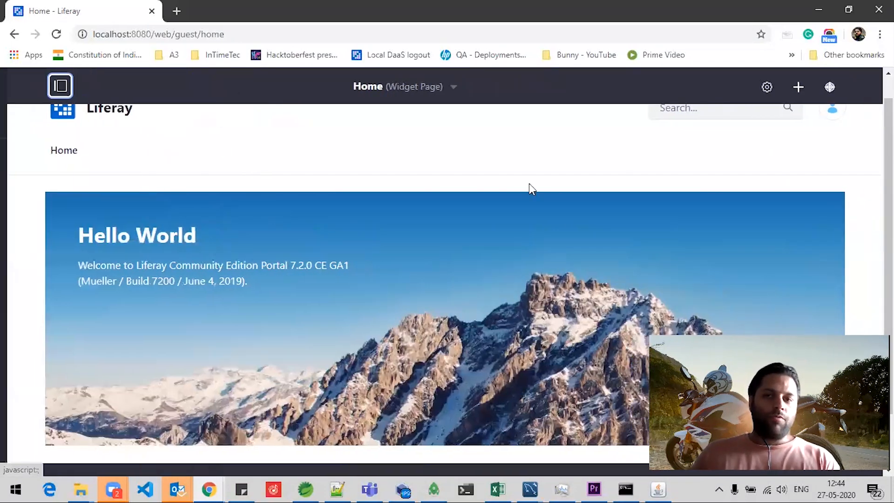
# - View the Home page from the Hello World banner to the footer and show the signed-in user's personal menu
pyautogui.scroll(-2, 619, 164)
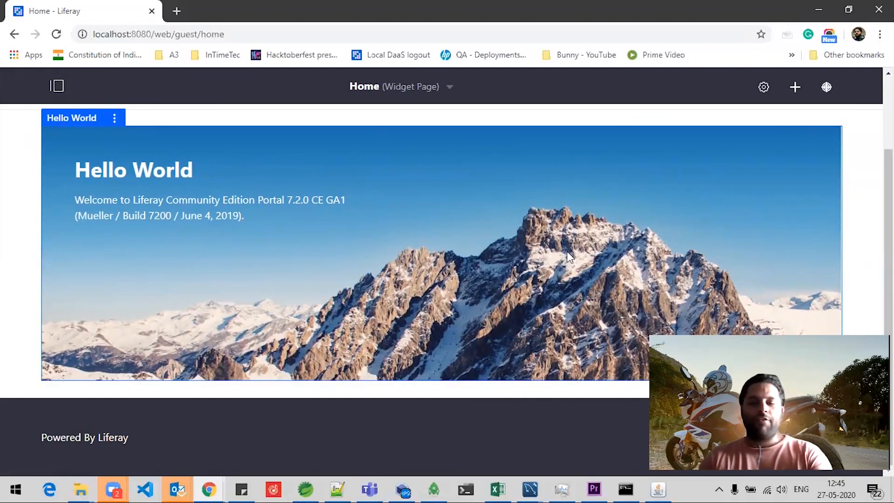
pyautogui.scroll(3, 568, 256)
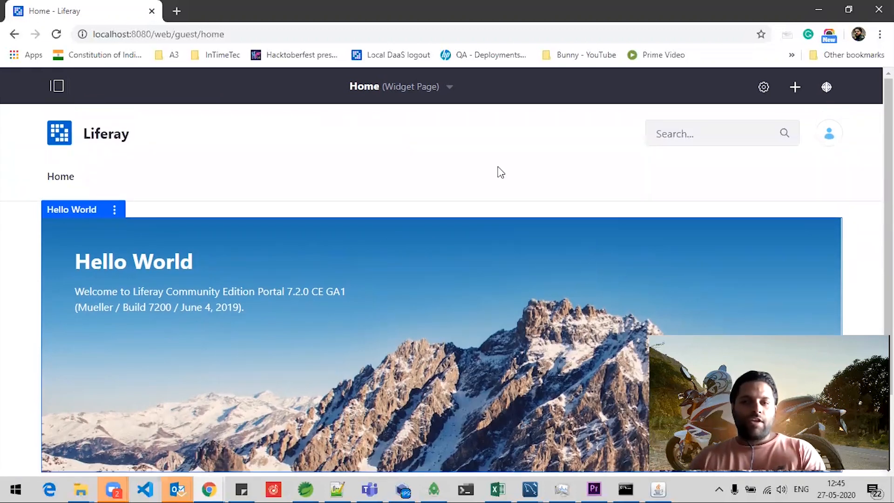
pyautogui.click(830, 139)
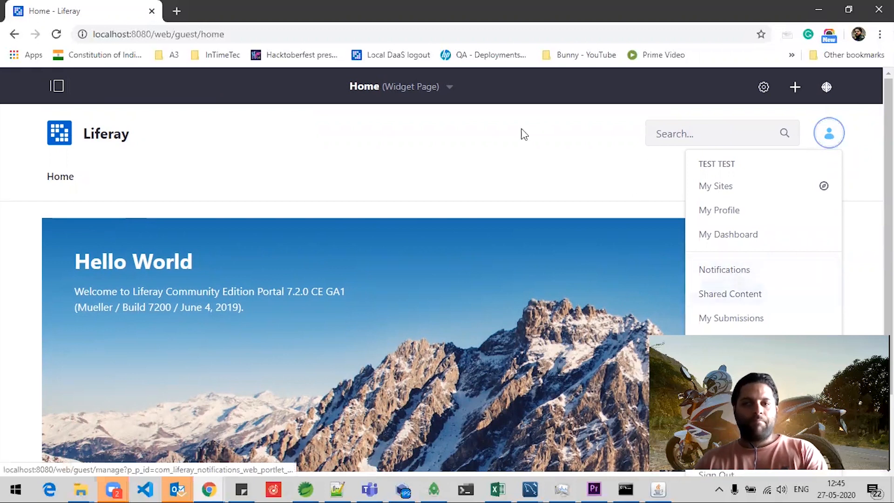